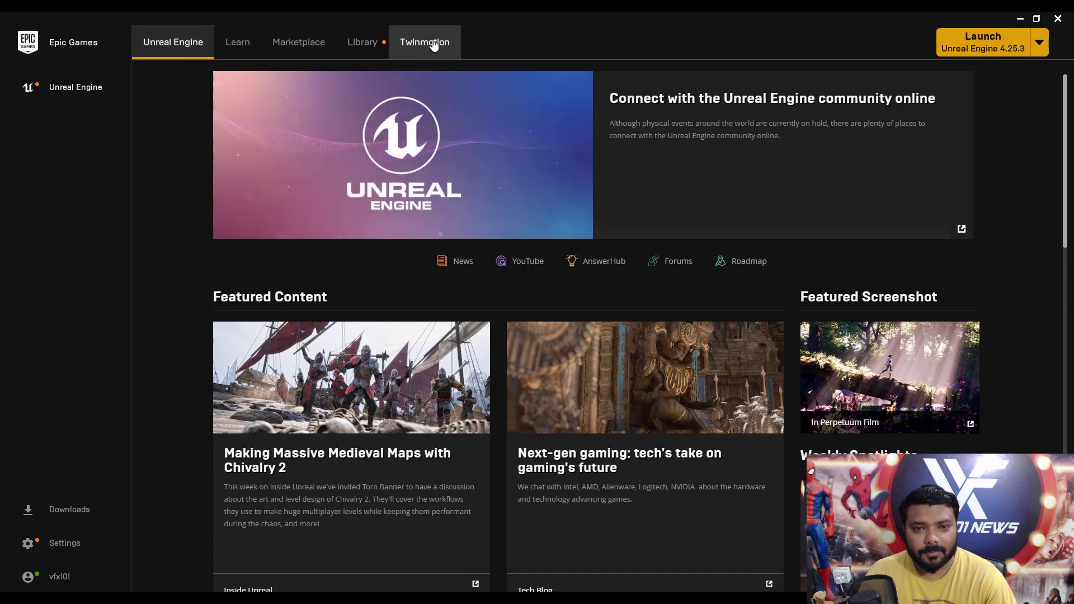
Step: Open Twinmotion from the Epic Games Launcher and view the keyboard/mouse navigation presets
click(430, 50)
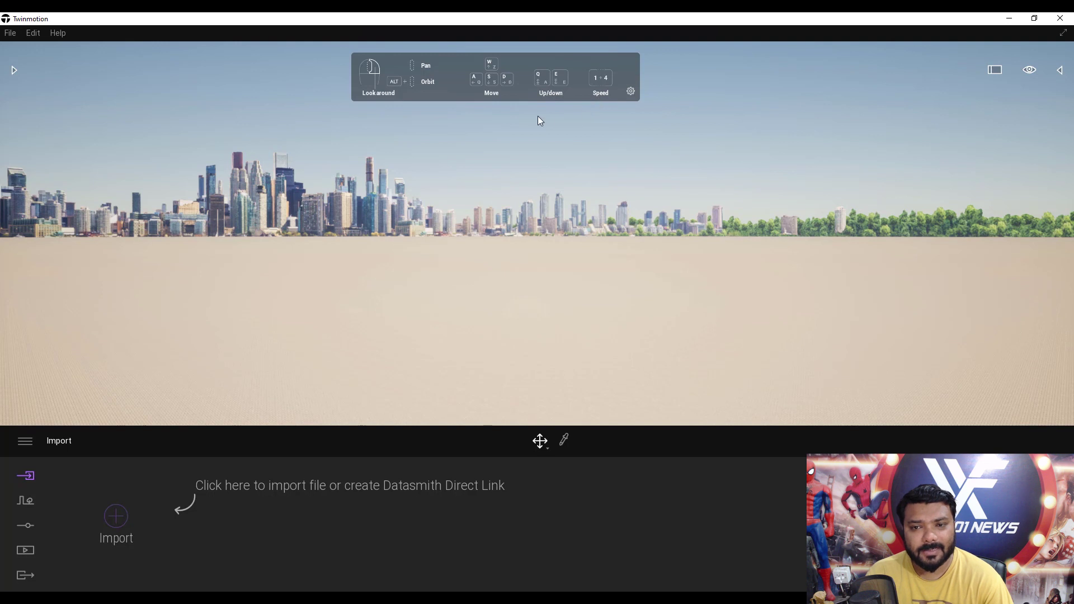
click(631, 91)
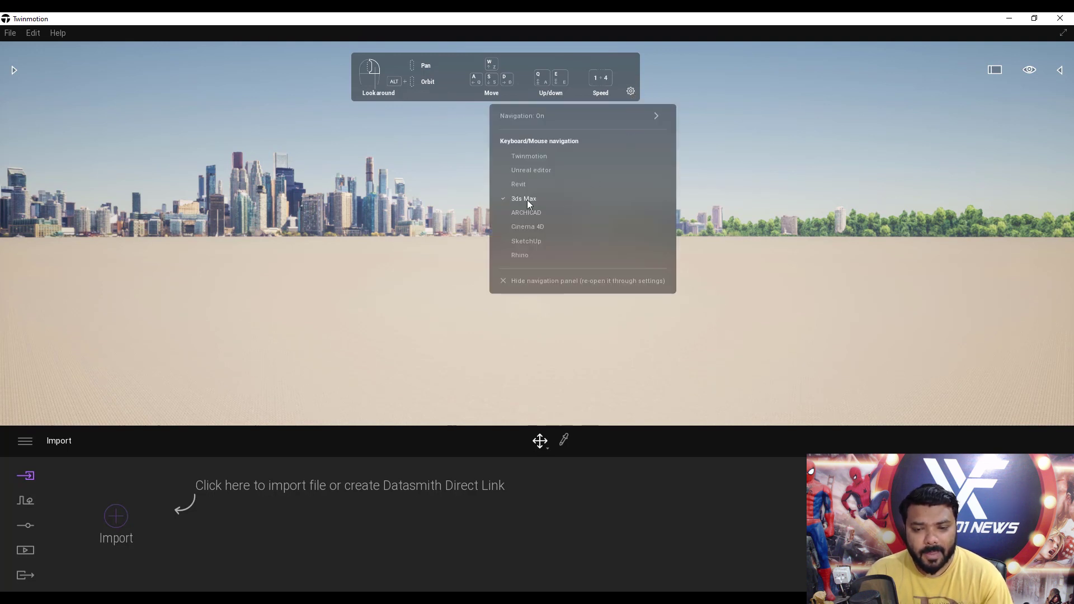
click(809, 172)
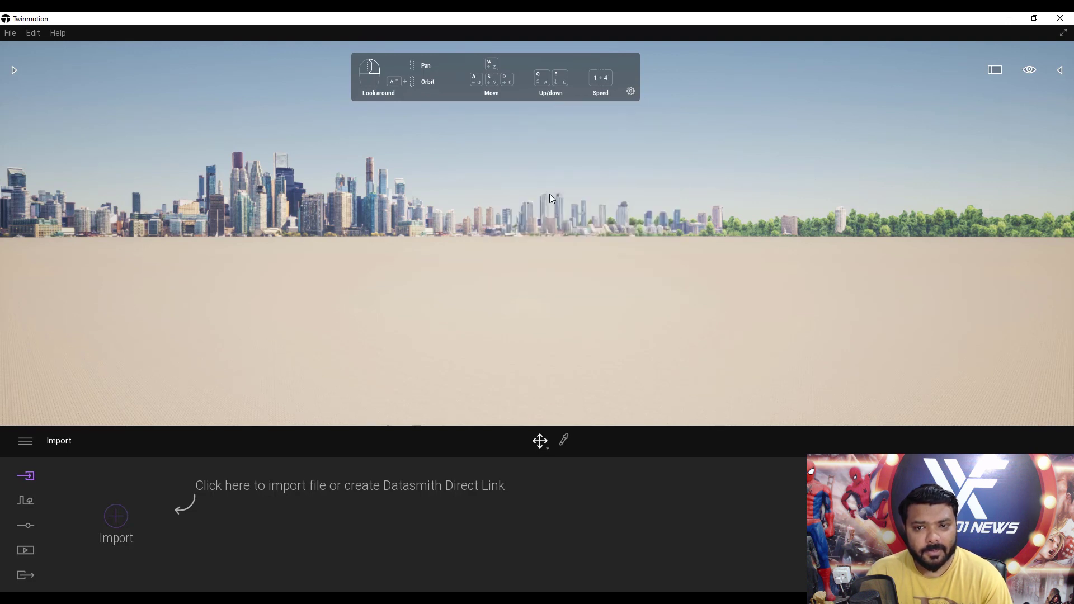
Step: Tilt the camera down toward the paved ground and try out forward, upward and downward movement in the empty scene
right_drag(539, 262, 551, 333)
key(q)
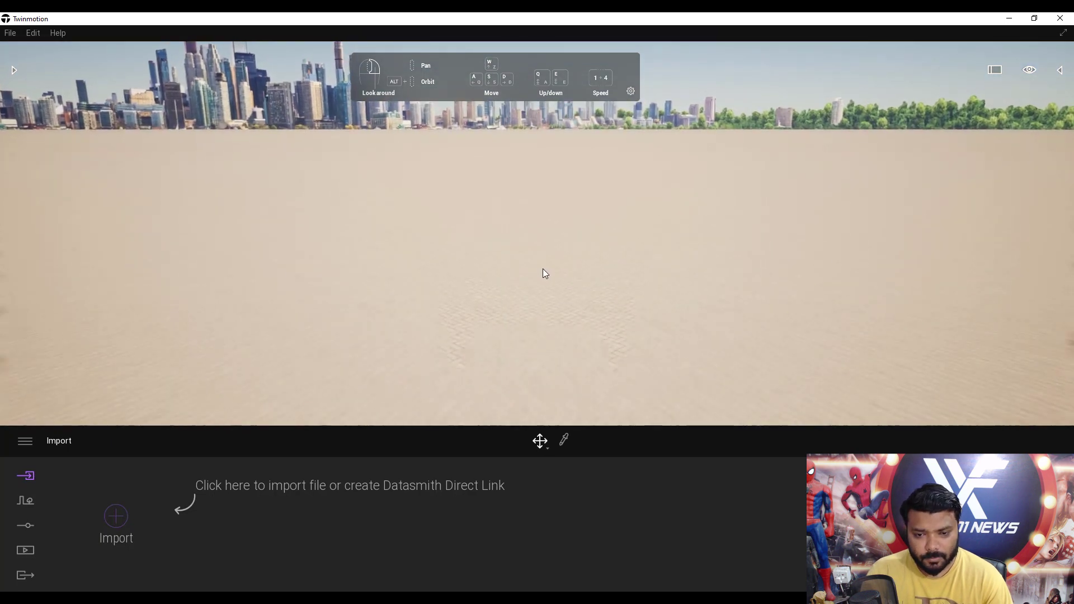
right_drag(536, 270, 604, 201)
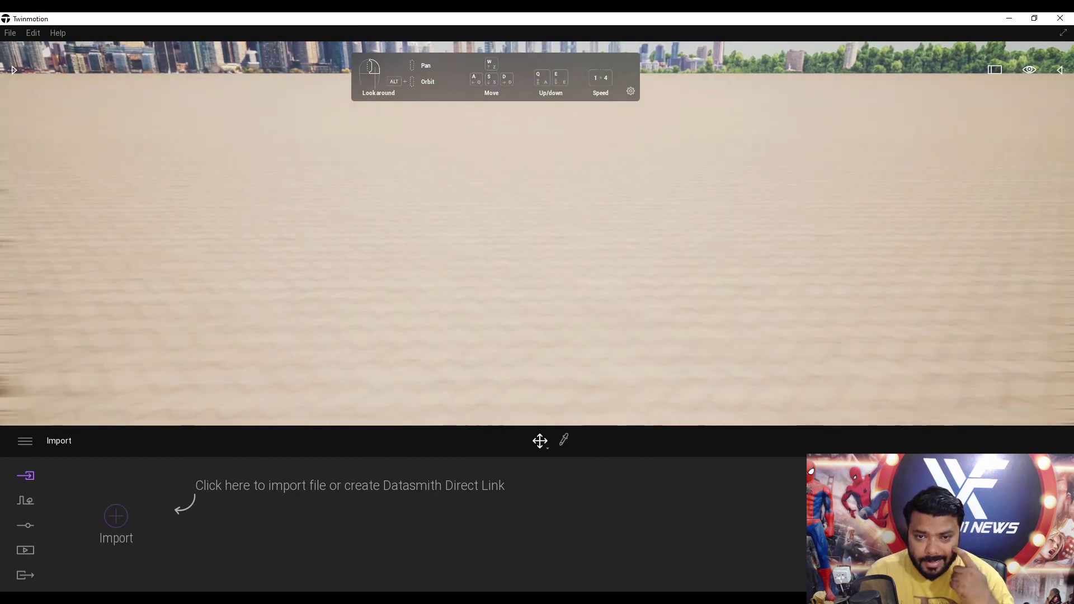
key(w)
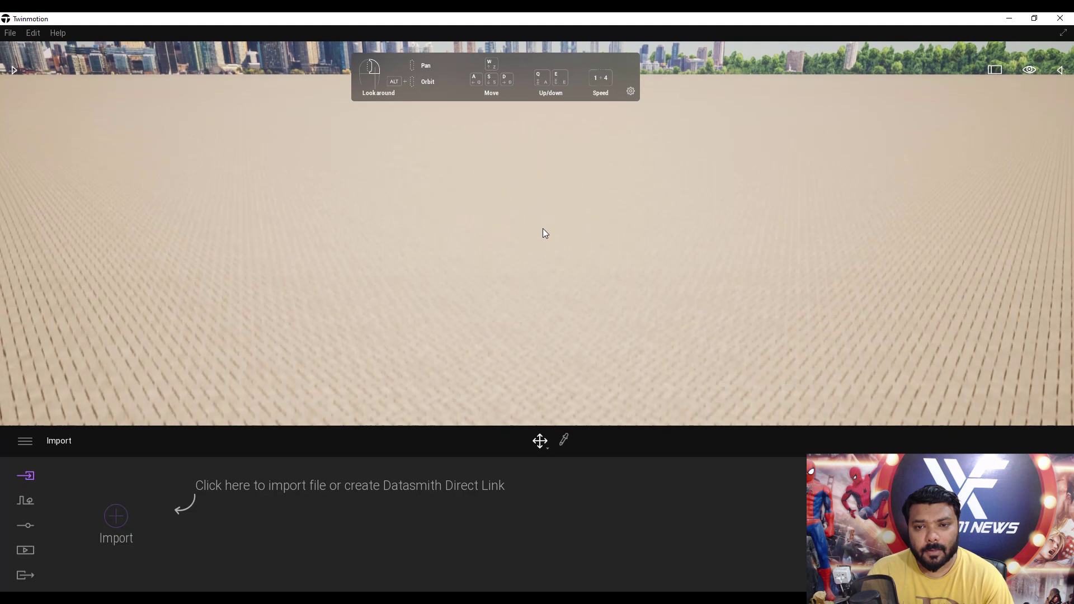
key(q)
key(e)
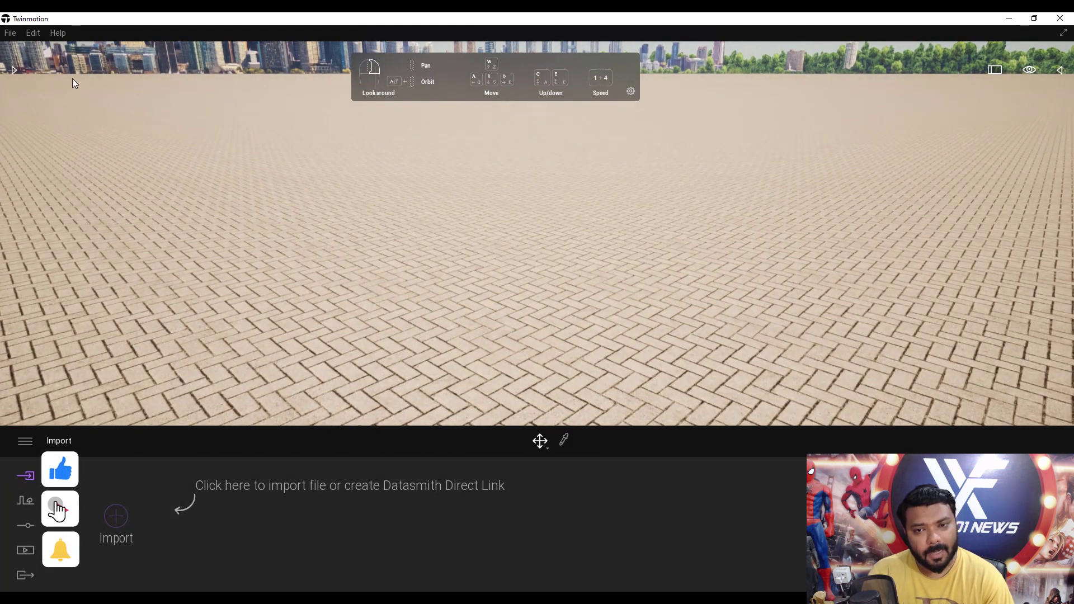
Step: Download the Incense Burner from the Feudal Japan ornaments among the Quixel Megascans historical 3D assets
click(13, 68)
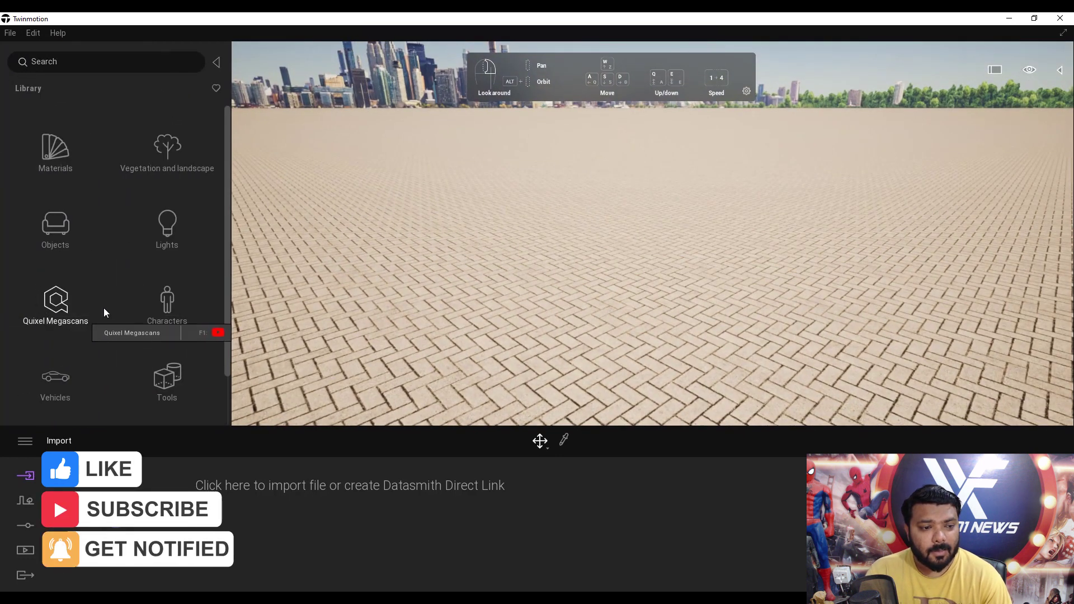
click(62, 305)
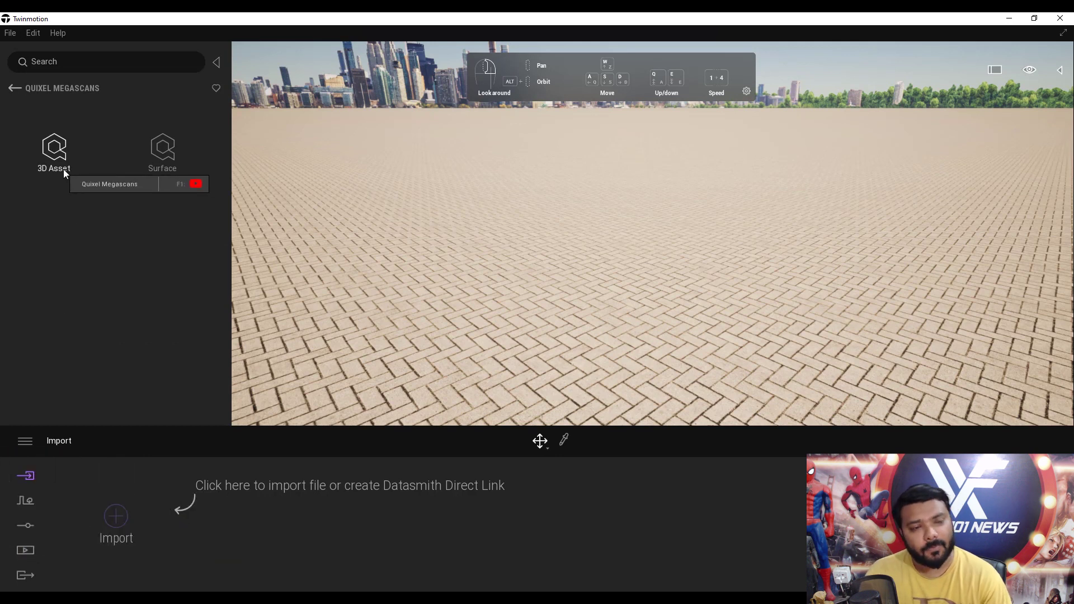
click(55, 151)
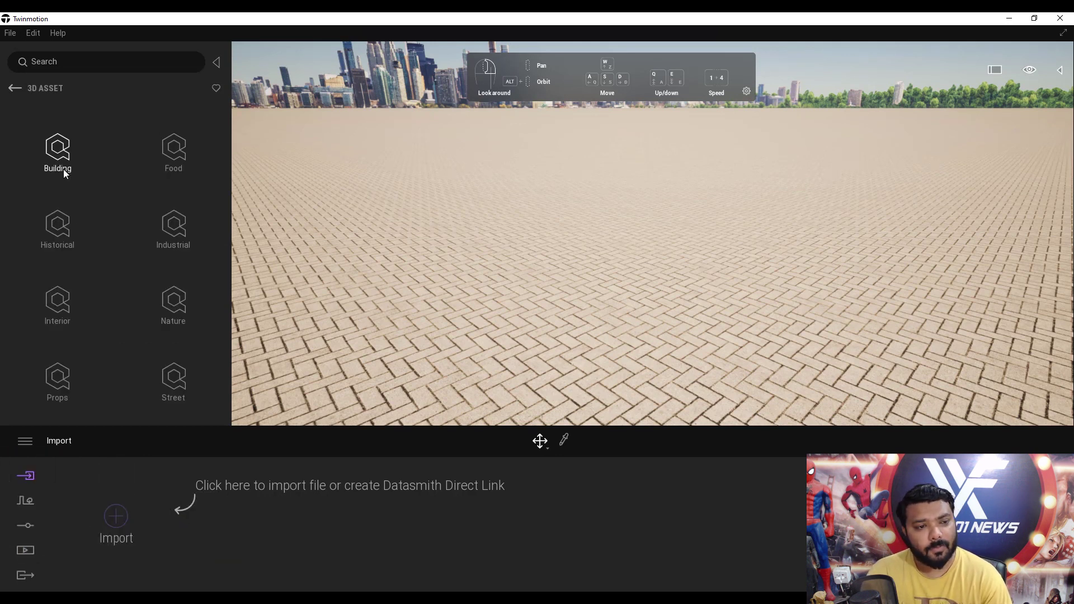
click(58, 227)
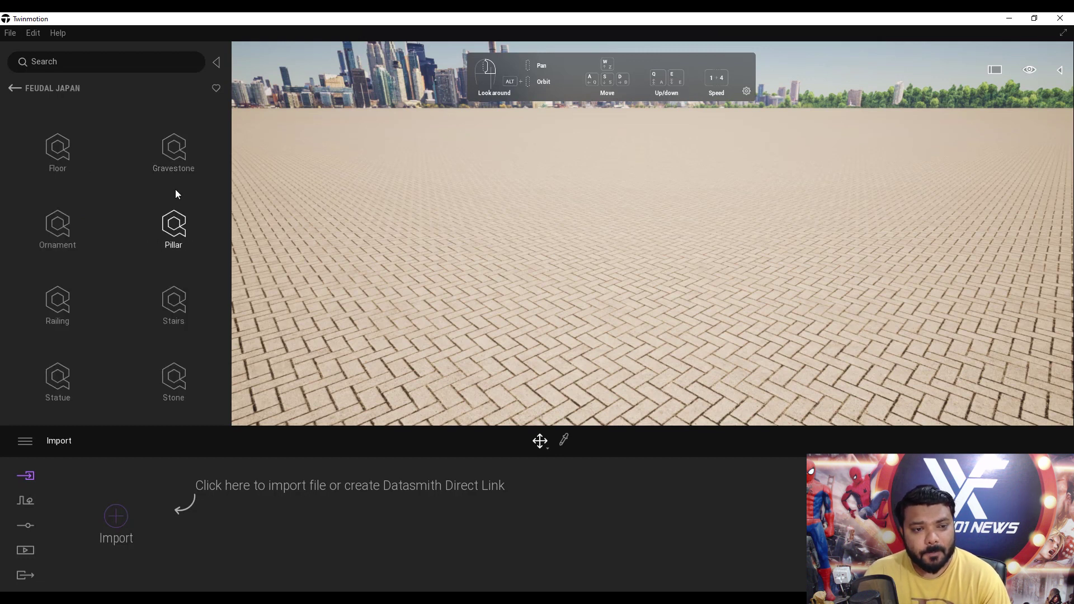
click(66, 221)
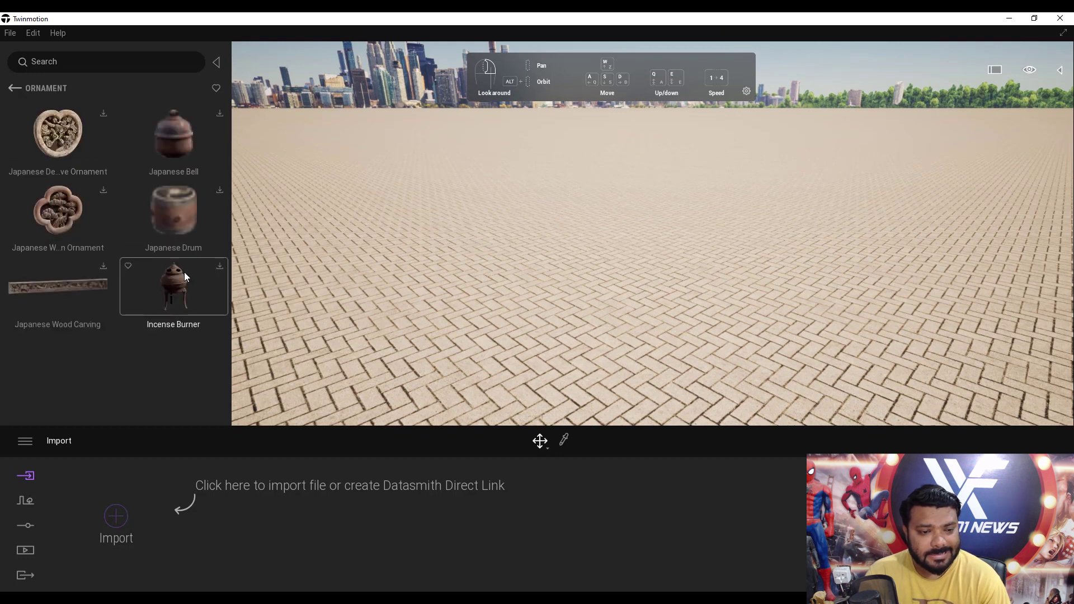
click(220, 267)
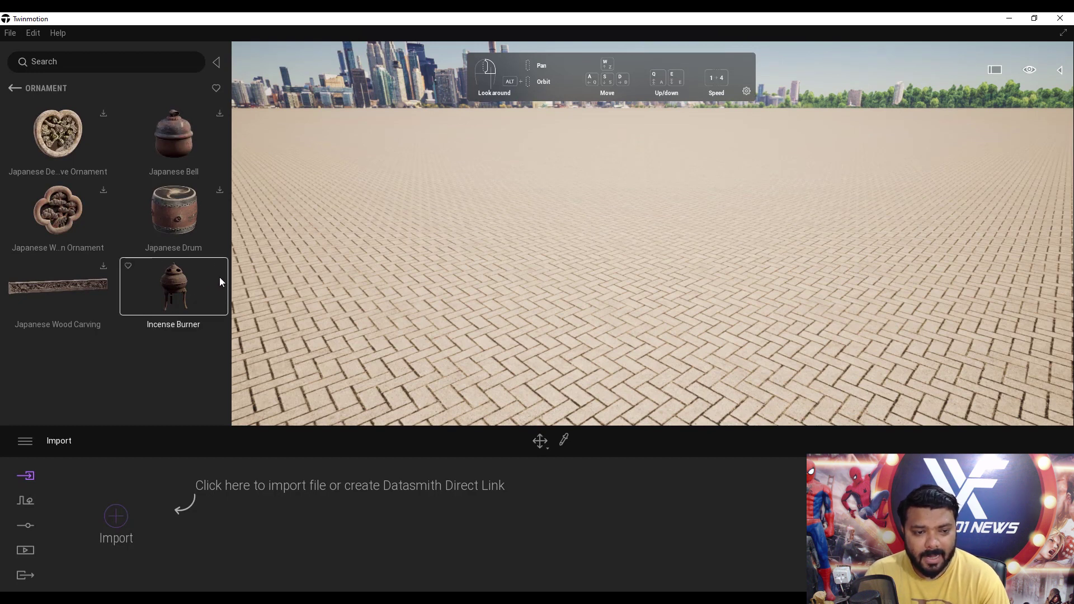
Step: Place the Incense Burner on the paved ground and shift it slightly farther back
drag(172, 287, 481, 247)
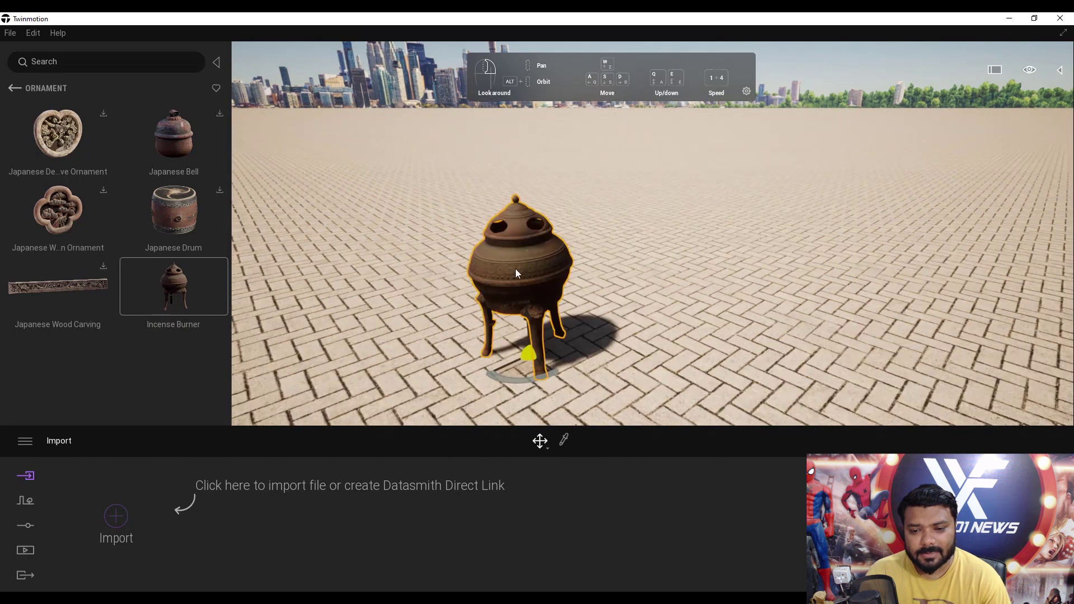
click(542, 372)
drag(526, 368, 541, 340)
Step: Rotate the incense burner about its vertical axis
mouse_move(541, 443)
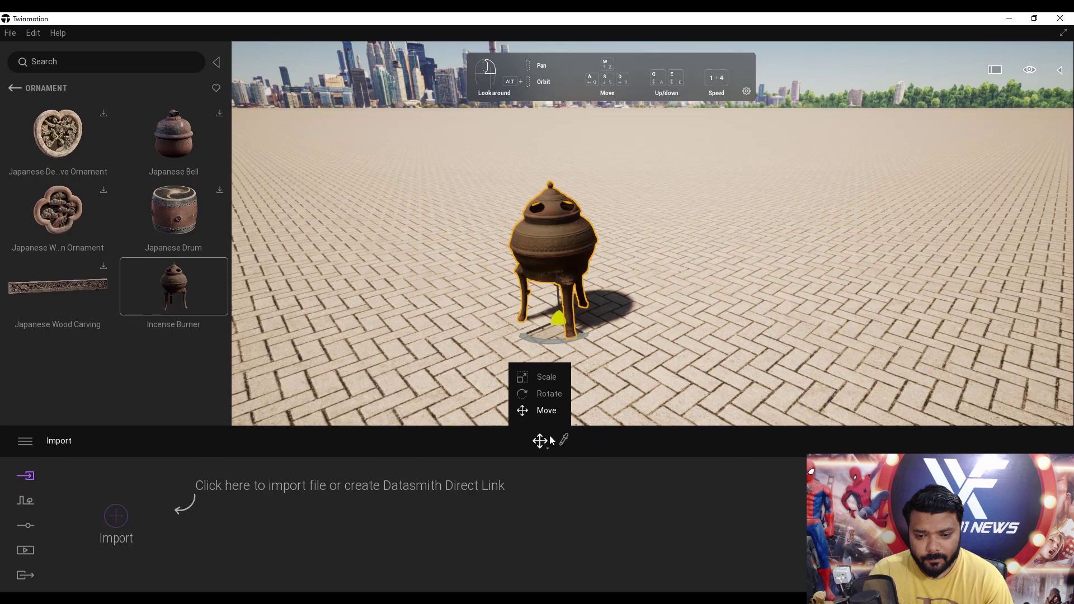
click(548, 399)
mouse_move(550, 338)
mouse_down()
mouse_move(623, 342)
mouse_move(554, 347)
mouse_move(566, 346)
mouse_up()
drag(536, 303, 612, 328)
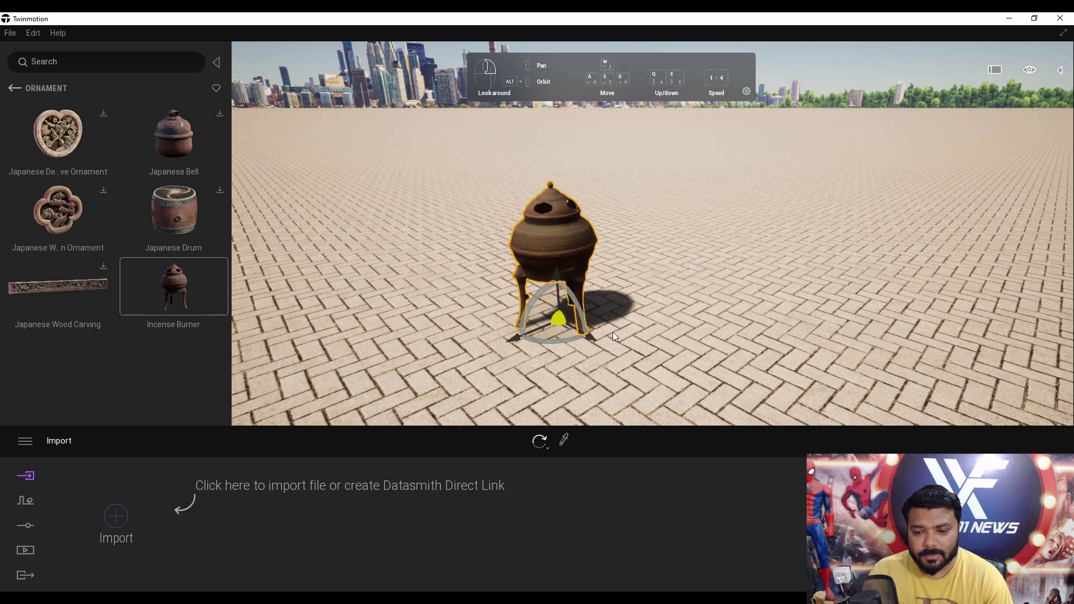
Step: Scale the incense burner up uniformly to about one and a quarter times its size
click(543, 445)
click(547, 377)
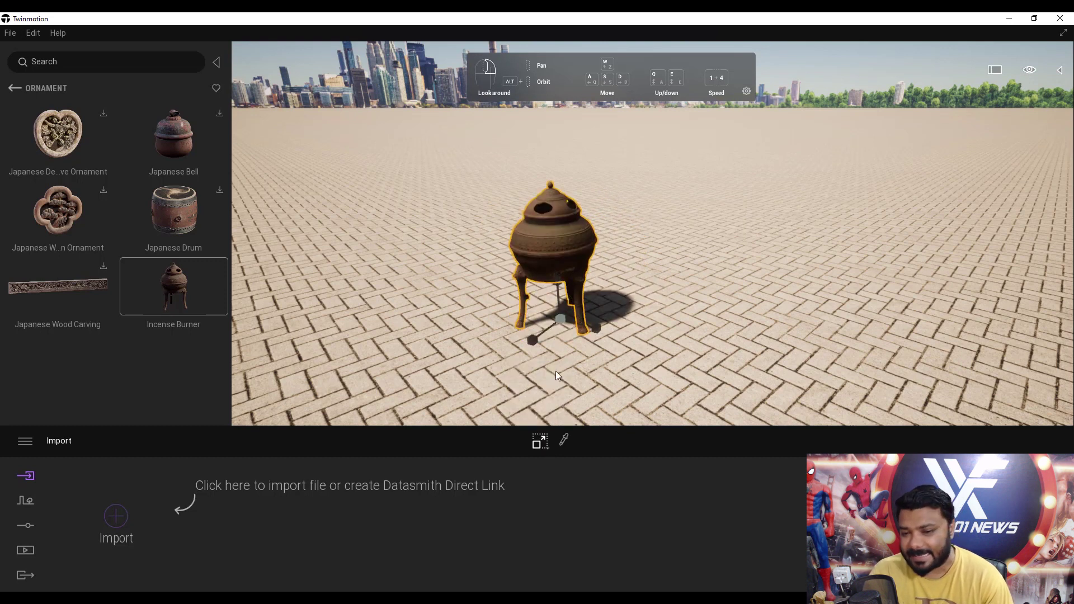
drag(565, 320, 557, 297)
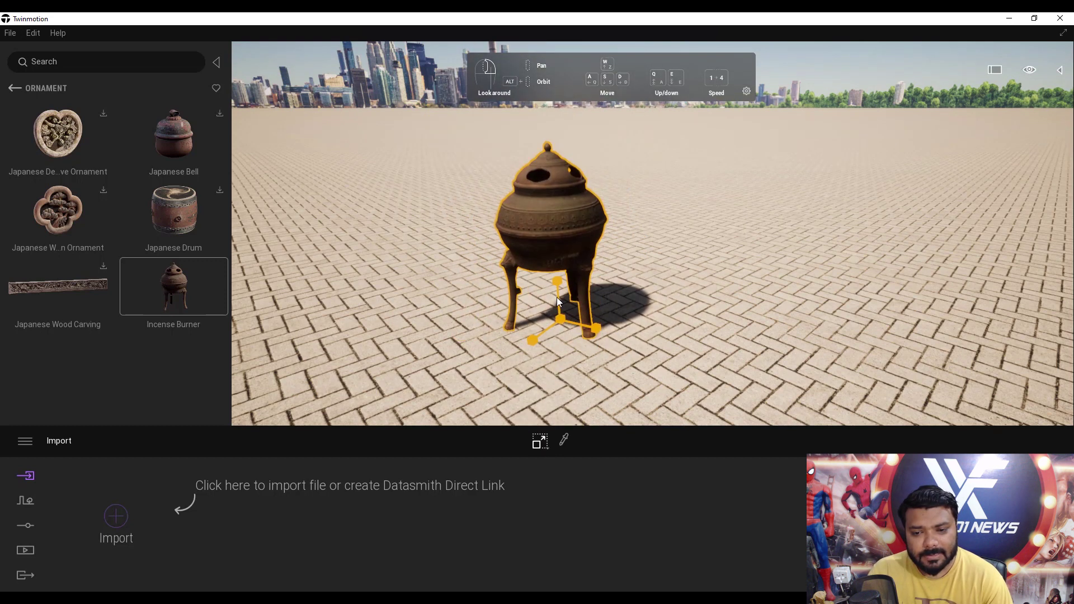
mouse_move(595, 328)
mouse_down()
mouse_move(577, 321)
mouse_move(580, 335)
mouse_up()
key(ctrl+z)
key(ctrl+z)
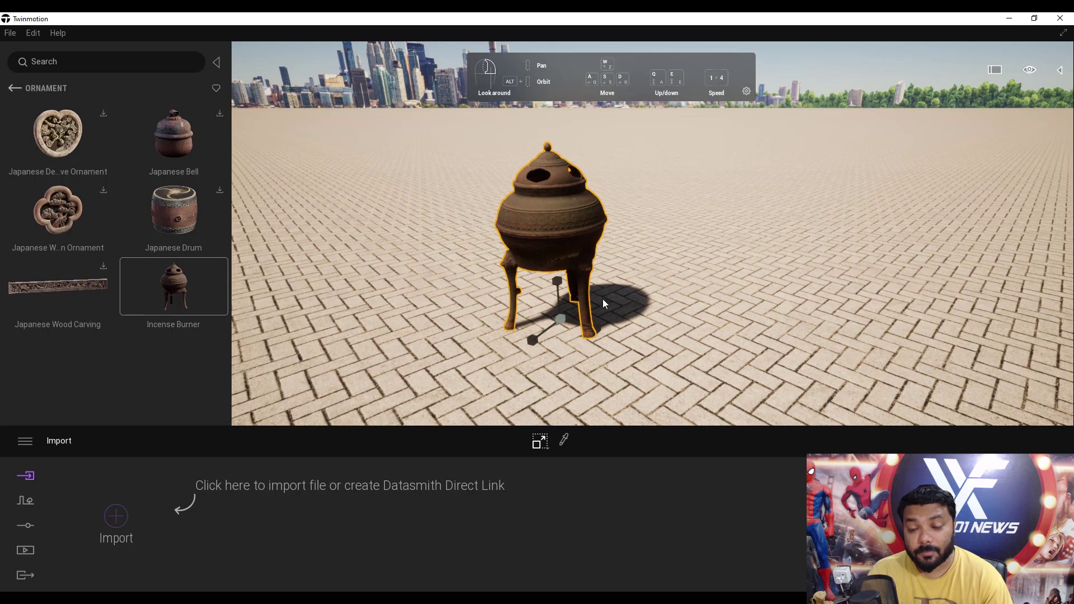
Step: Place the Old Stone Well from the Megascans Farm assets next to the incense burner
scroll(599, 310, down, 3)
mouse_move(542, 443)
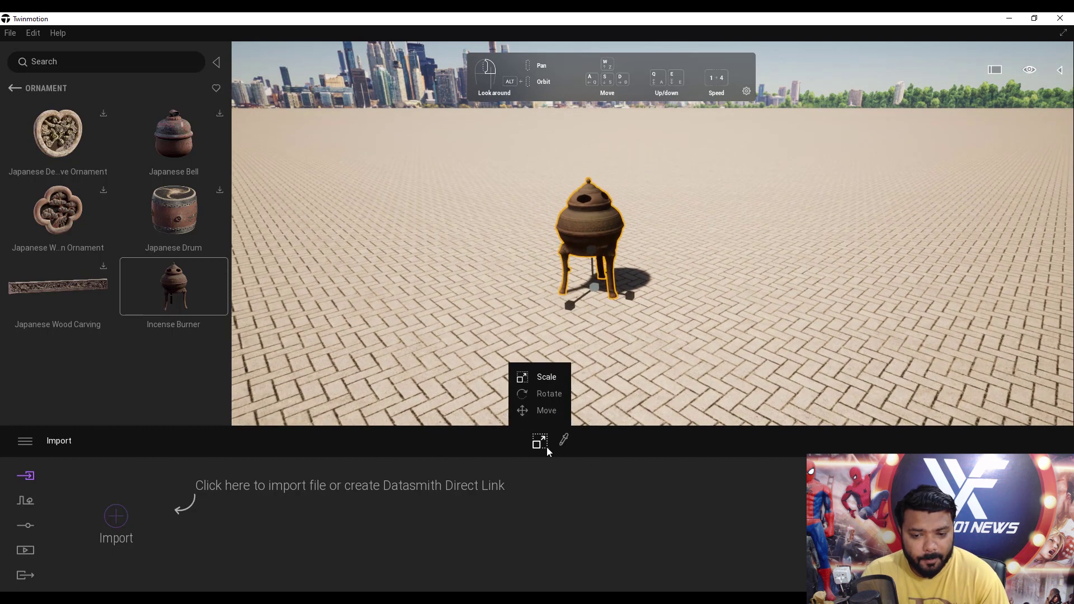
click(546, 410)
click(8, 87)
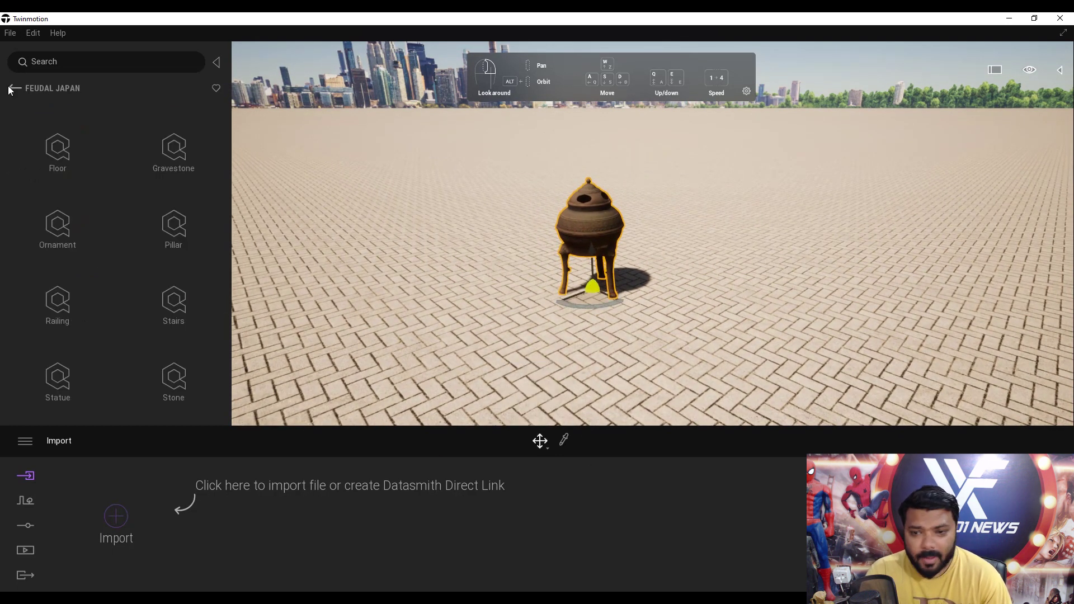
click(8, 87)
click(163, 170)
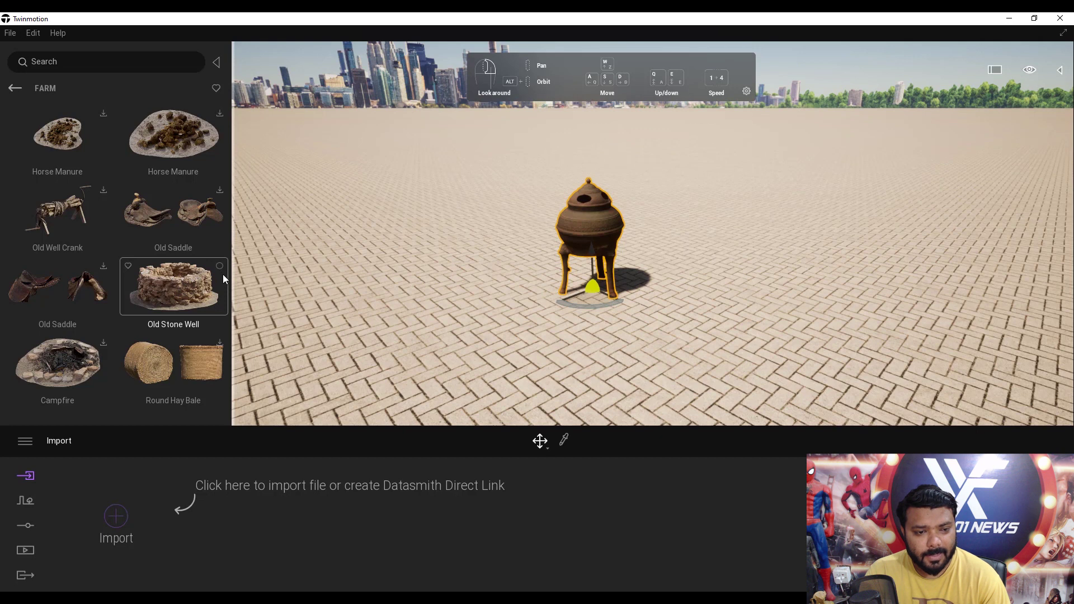
drag(259, 320, 660, 244)
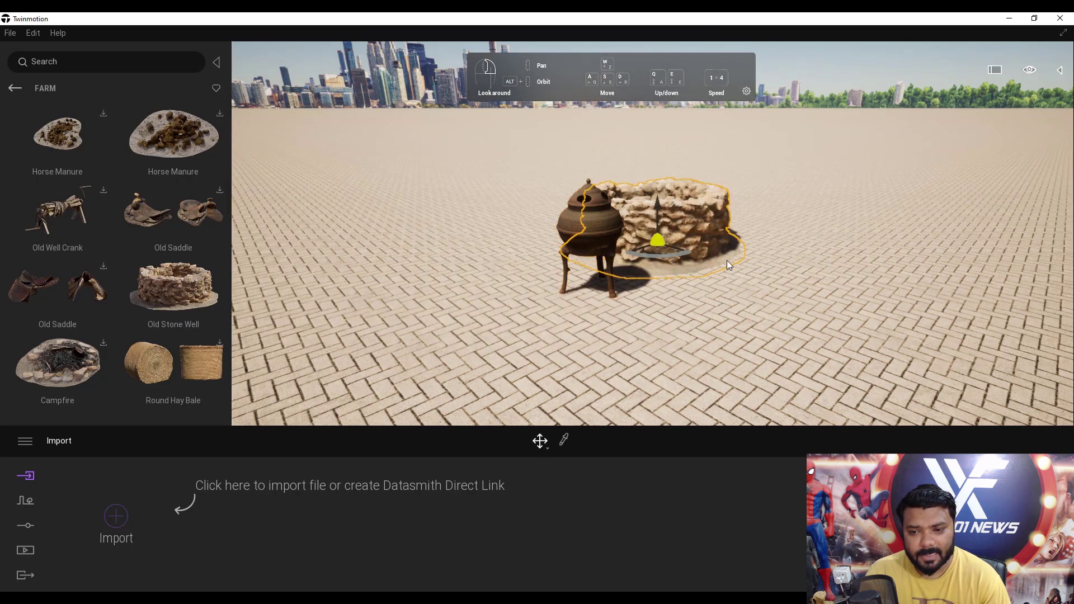
middle_drag(700, 263, 541, 263)
right_drag(700, 263, 606, 253)
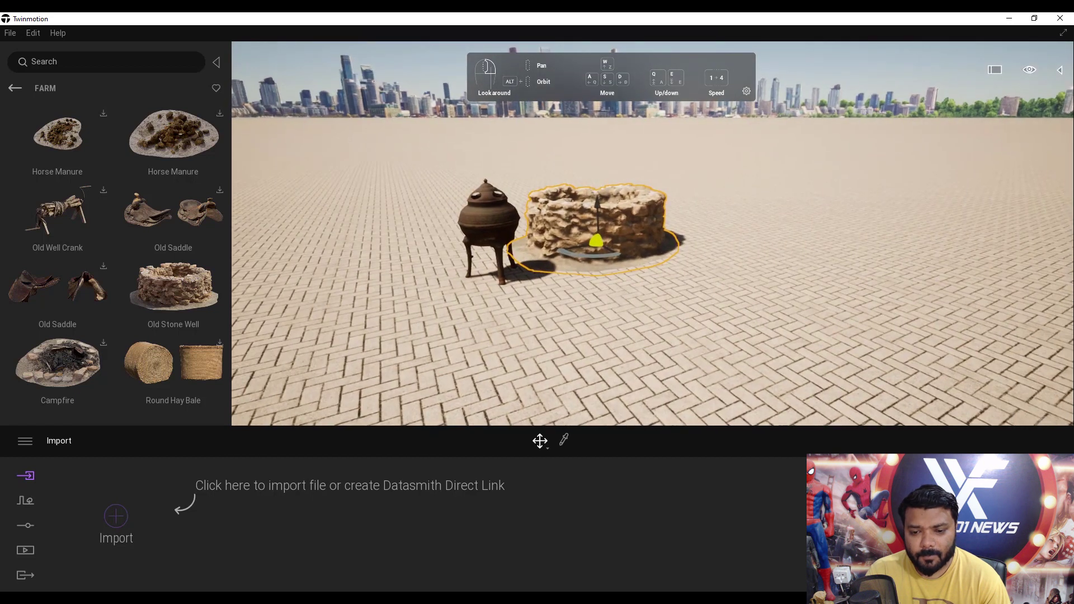
Step: Scale the stone well up uniformly to about two and a half times its size and move it back behind the incense burner
click(542, 443)
click(546, 378)
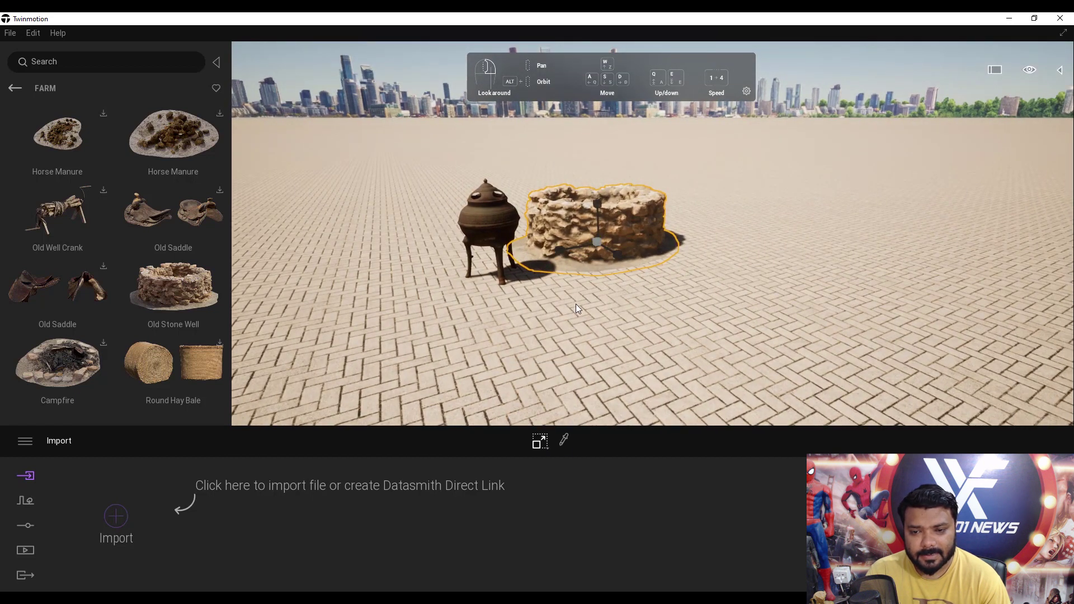
drag(628, 266, 579, 152)
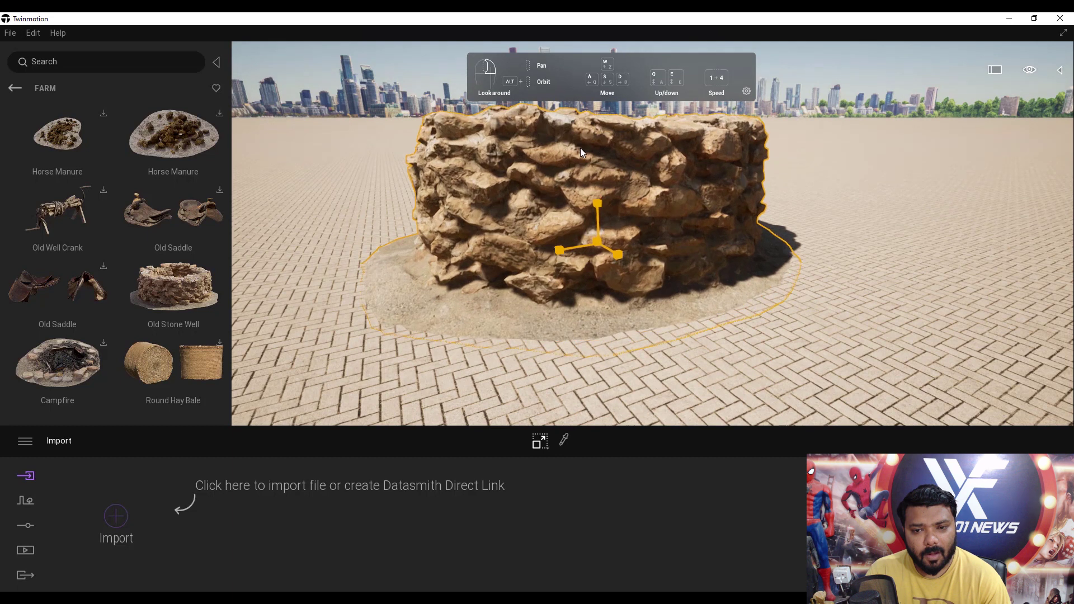
click(542, 446)
click(546, 412)
drag(597, 250, 644, 226)
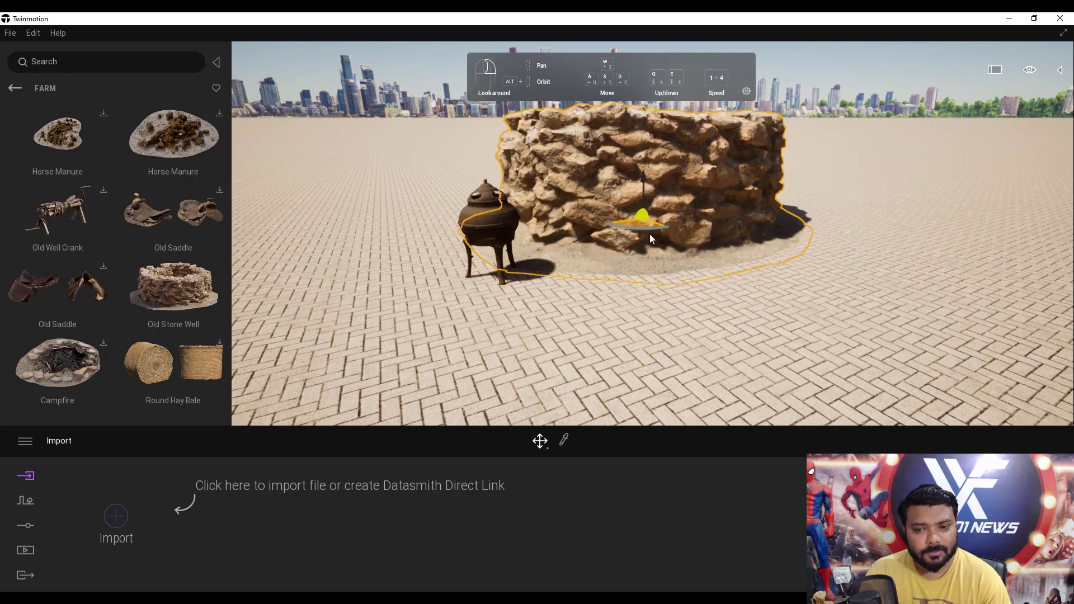
key(e)
right_drag(621, 291, 674, 318)
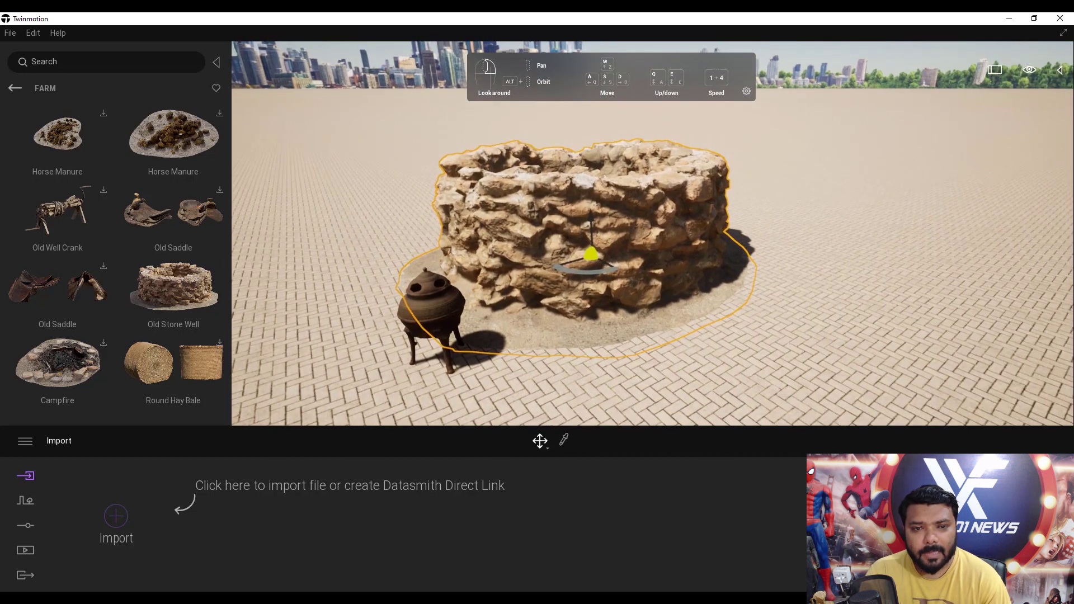
Step: Place the Dusty Concrete Stairs from the Stair assets in front of the stone well
click(15, 87)
click(181, 283)
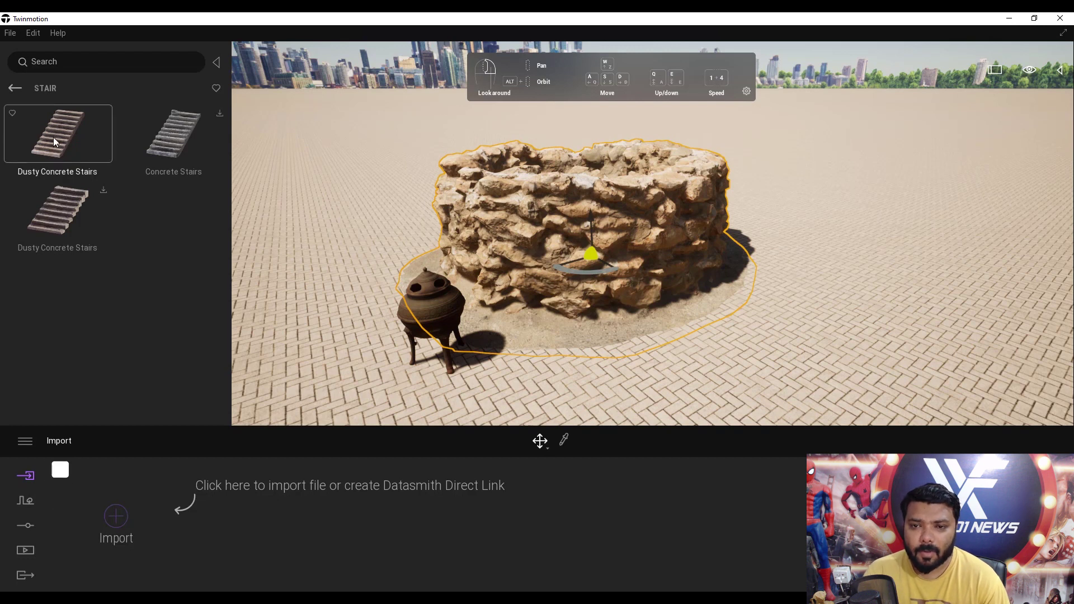
click(660, 362)
drag(633, 379, 748, 321)
Step: Scale the concrete stairs and move them forward so they lead up to the rim of the stone well
click(540, 441)
click(540, 378)
click(540, 441)
click(541, 411)
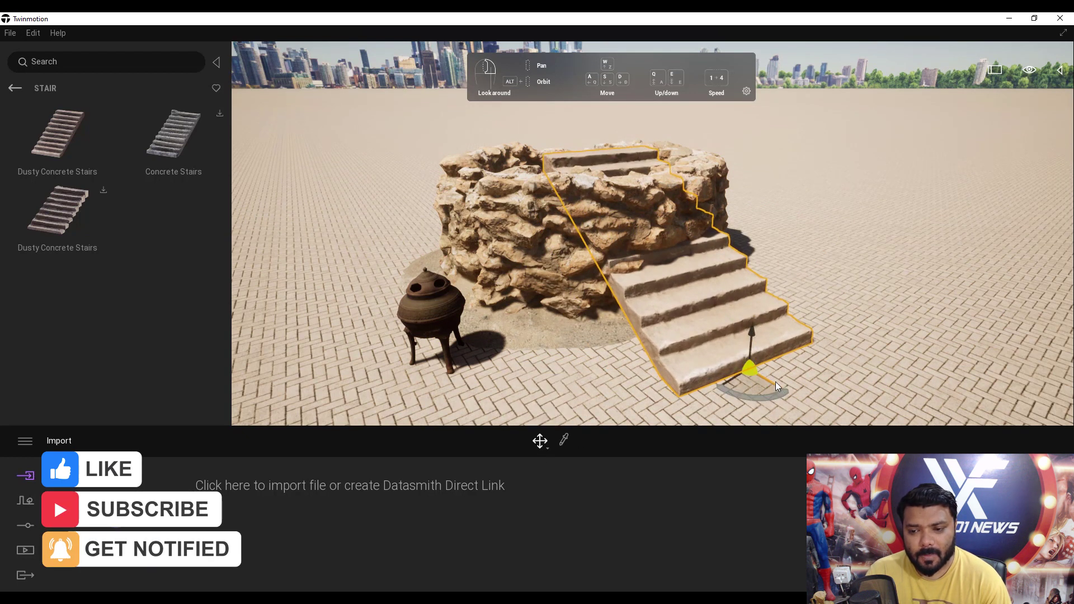
drag(760, 377, 818, 415)
Step: Move the incense burner to the foot of the concrete stairs
scroll(773, 391, down, 2)
scroll(736, 359, down, 1)
alt+middle_drag(817, 415, 509, 317)
click(305, 288)
drag(335, 325, 461, 425)
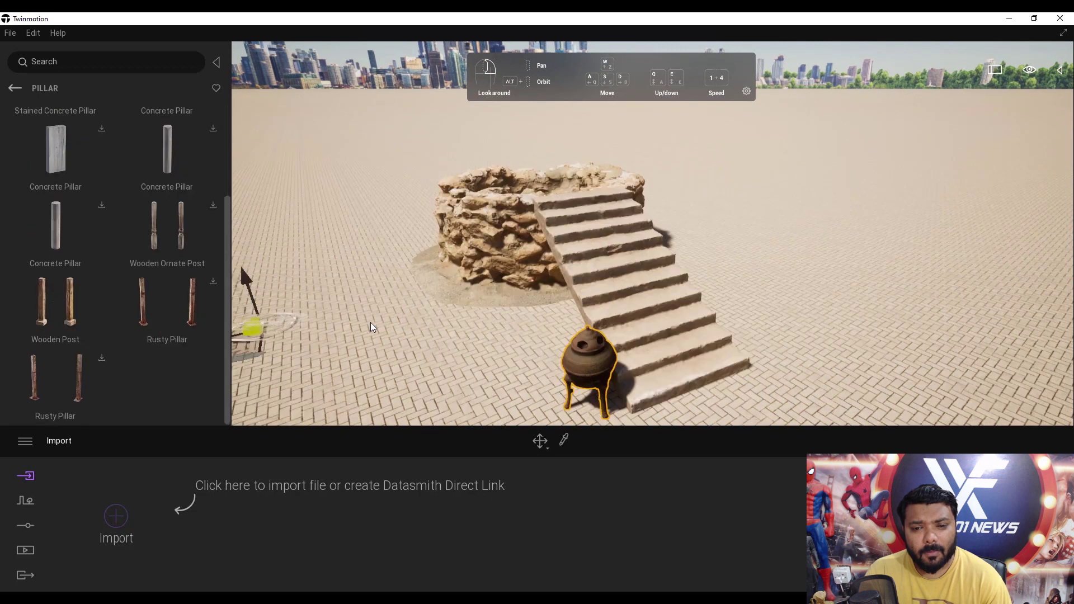
Step: Place a Wooden Post from the Pillar assets in front of the stone well and scale it up uniformly
drag(370, 323, 520, 243)
click(535, 440)
click(540, 413)
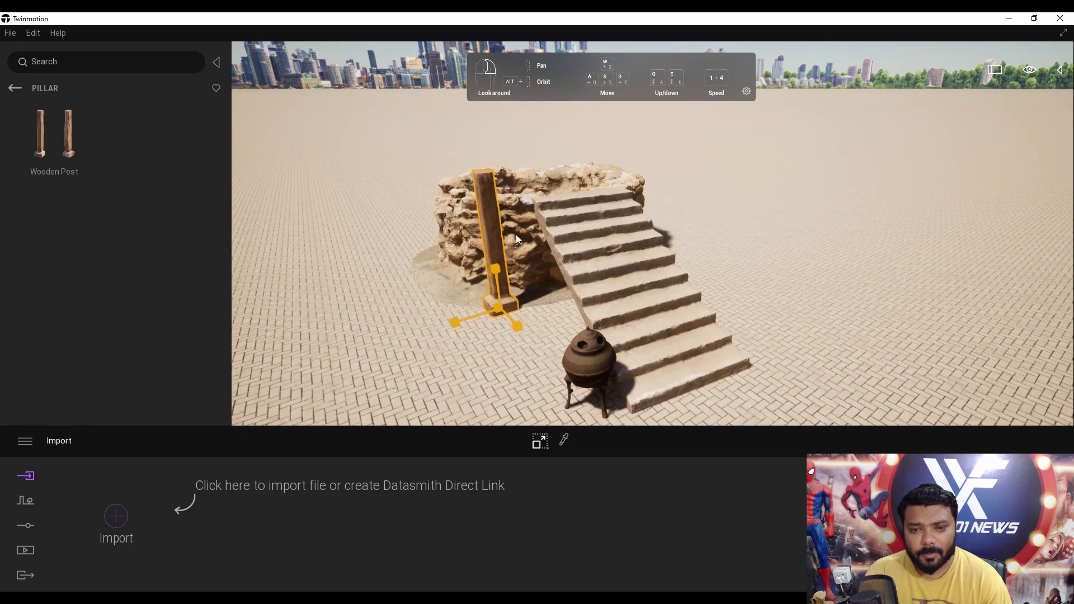
Step: Move the wooden post beside the stone well and place a copy of it on the well's opposite side
click(540, 441)
click(549, 411)
drag(497, 305, 415, 274)
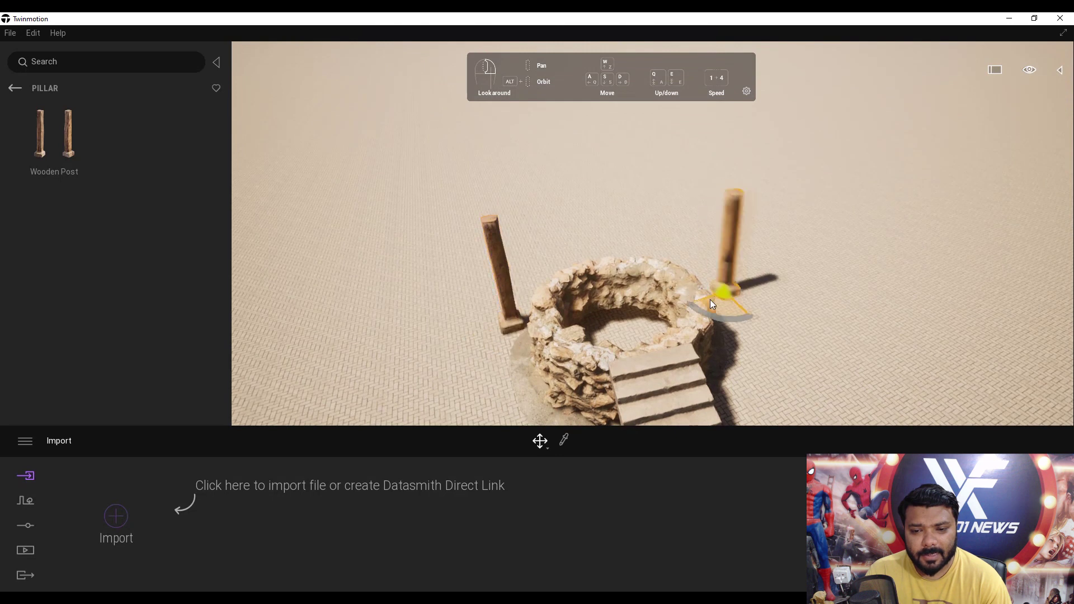
alt+drag(710, 300, 711, 301)
click(500, 377)
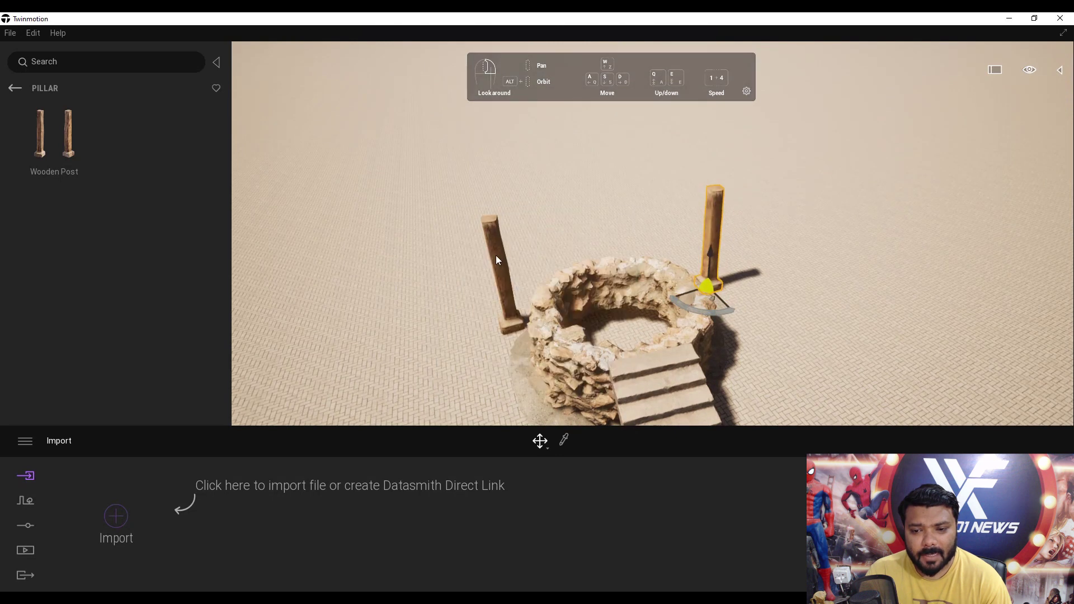
Step: Add a receding double row of instance copies of the two wooden posts behind the stone well
ctrl+click(504, 260)
alt+drag(626, 322, 582, 224)
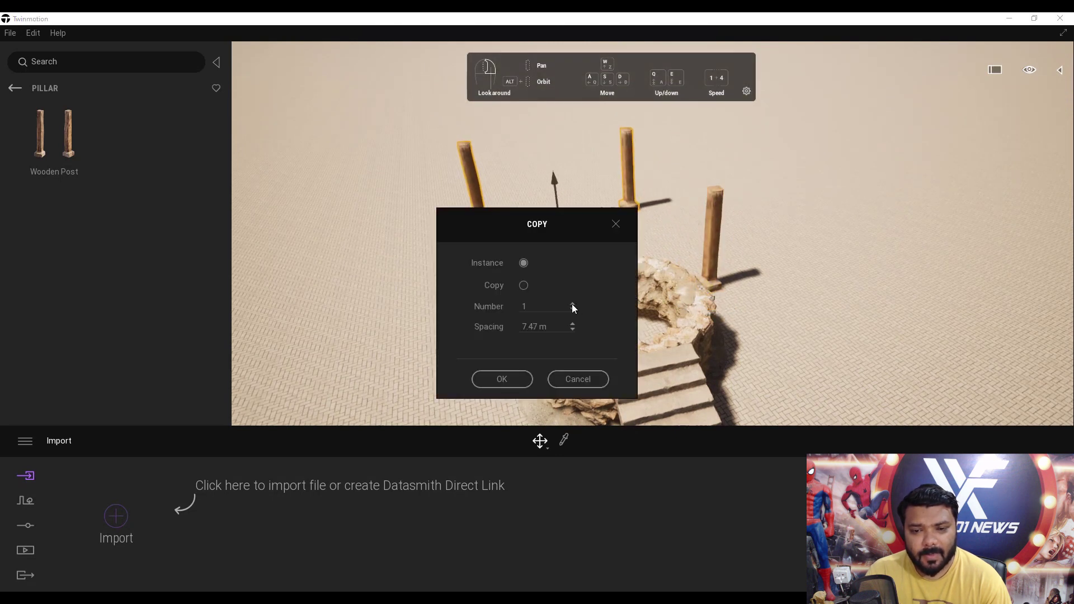
click(502, 380)
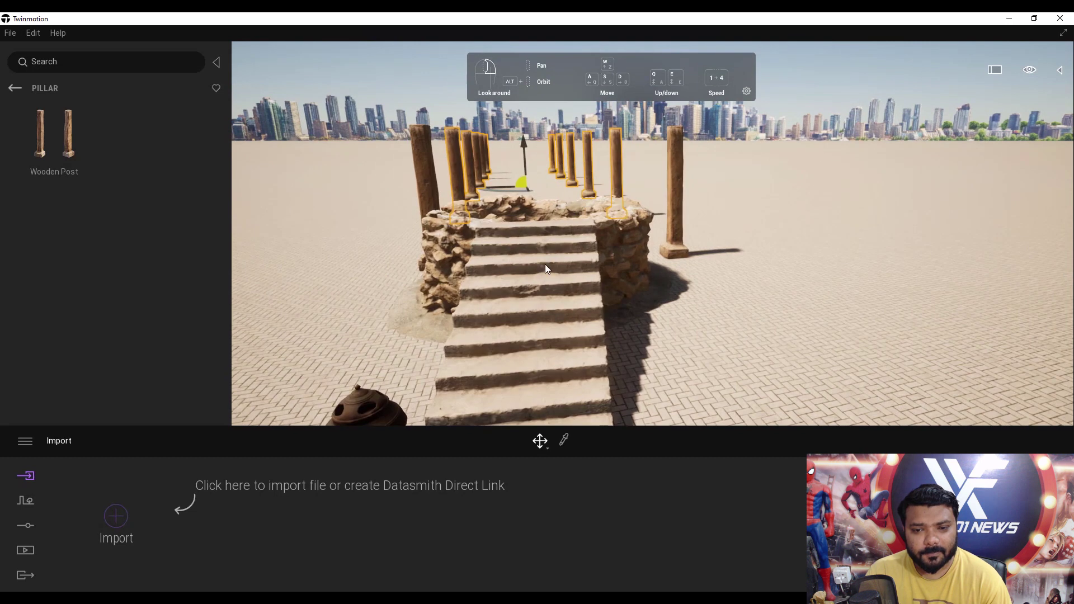
scroll(533, 281, up, 2)
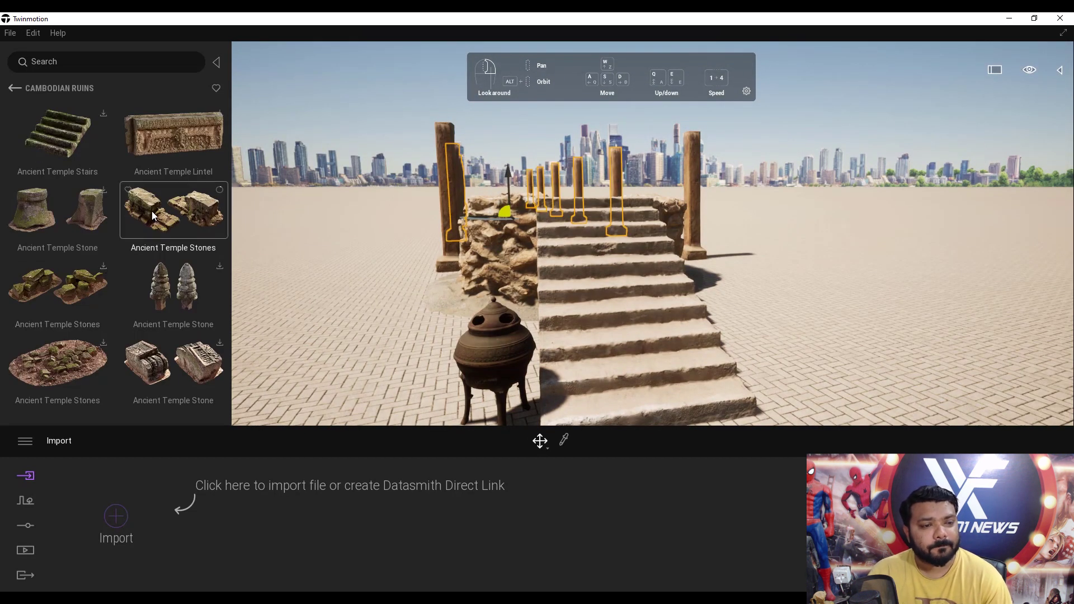
Step: Place Ancient Temple Stones from Cambodian Ruins beside the stone well and scale up the round rubble patch
drag(154, 217, 362, 281)
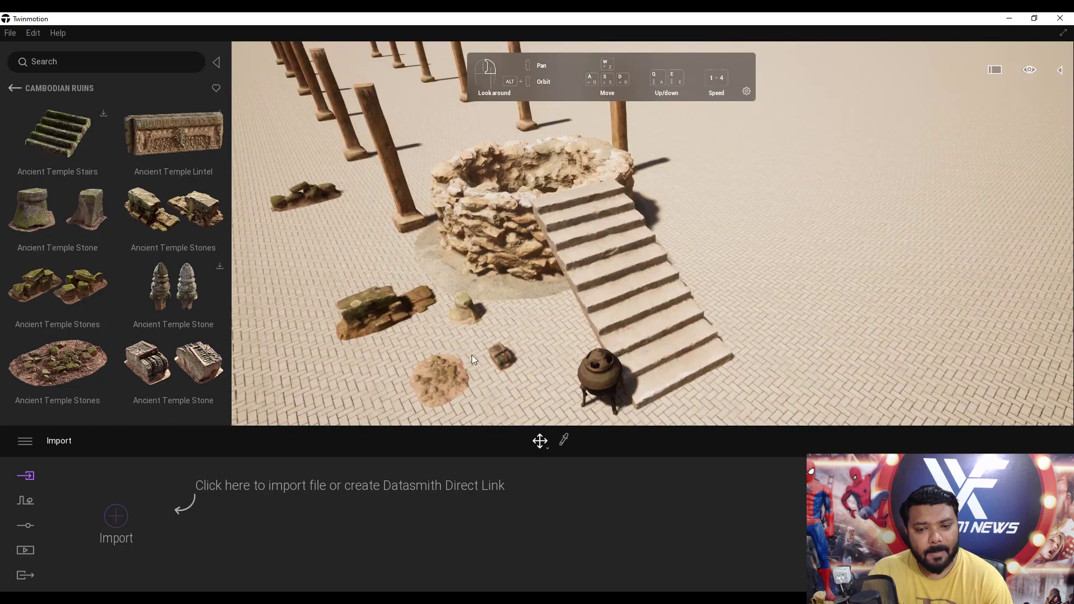
click(441, 381)
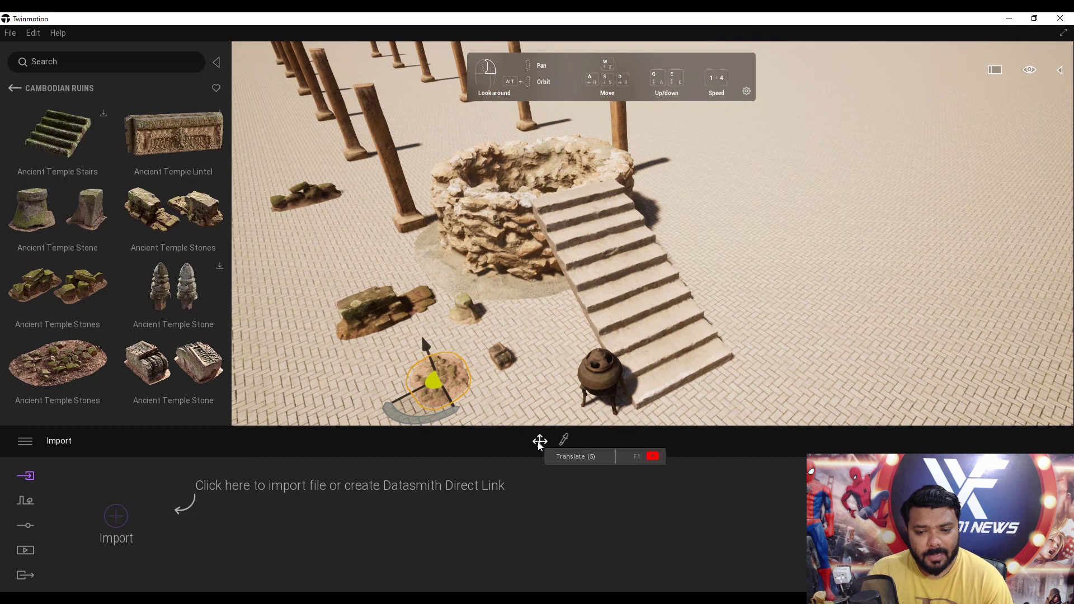
mouse_move(548, 446)
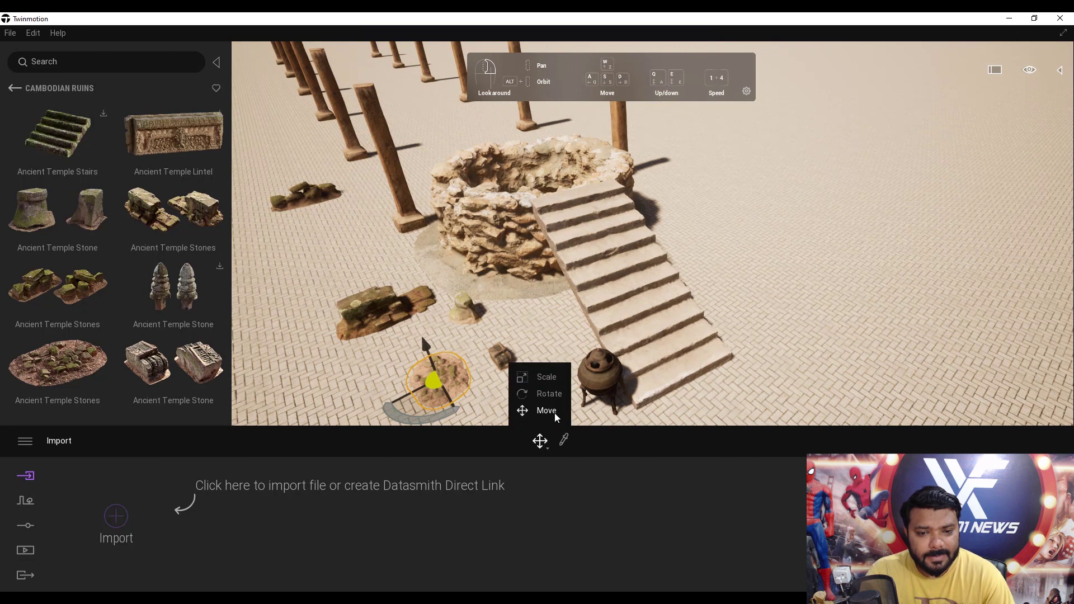
click(551, 384)
drag(451, 399, 395, 282)
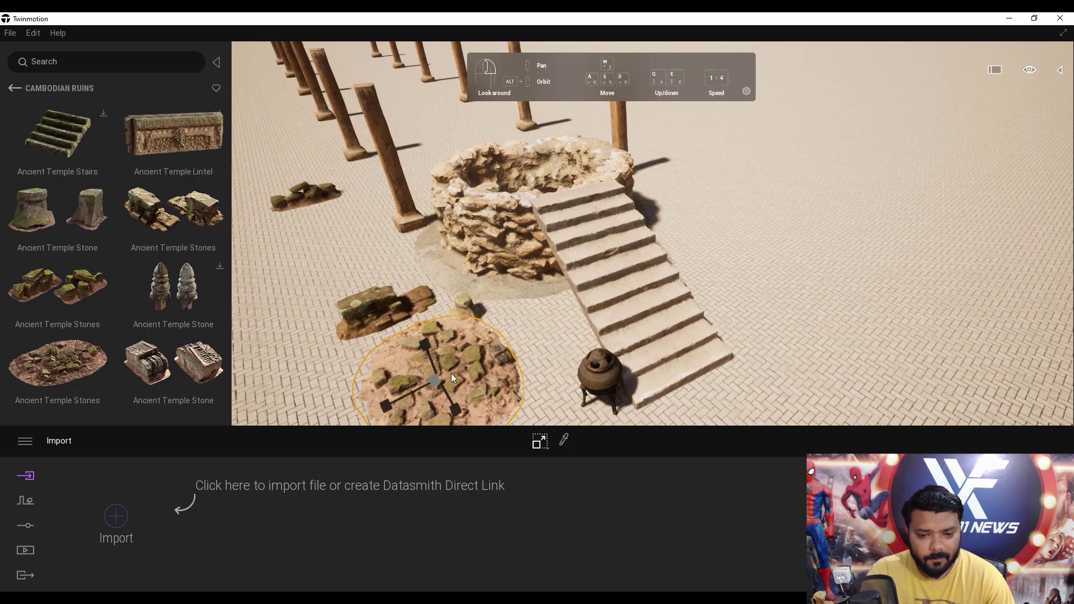
Step: Copy the enlarged rubble patch several times over the ground in front of the stone well
scroll(451, 374, up, 2)
scroll(451, 374, down, 3)
middle_drag(451, 374, 486, 294)
key(5)
click(486, 294)
shift+drag(486, 294, 503, 221)
click(526, 374)
drag(474, 284, 461, 290)
click(519, 386)
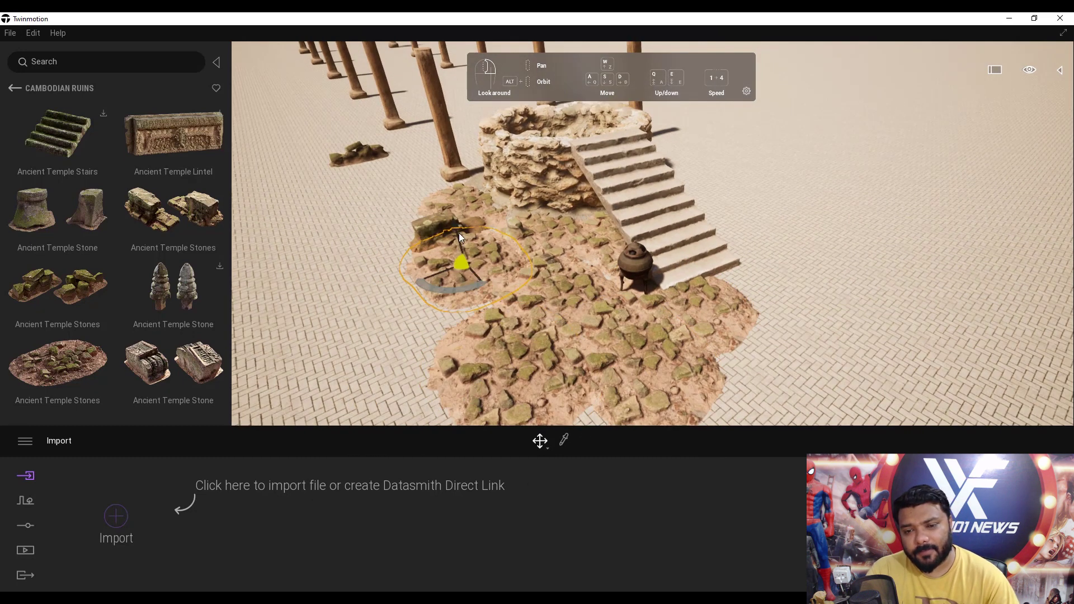
Step: Copy the group of rubble patches as instances to cover the ground on both sides of the well
shift+drag(461, 263, 266, 294)
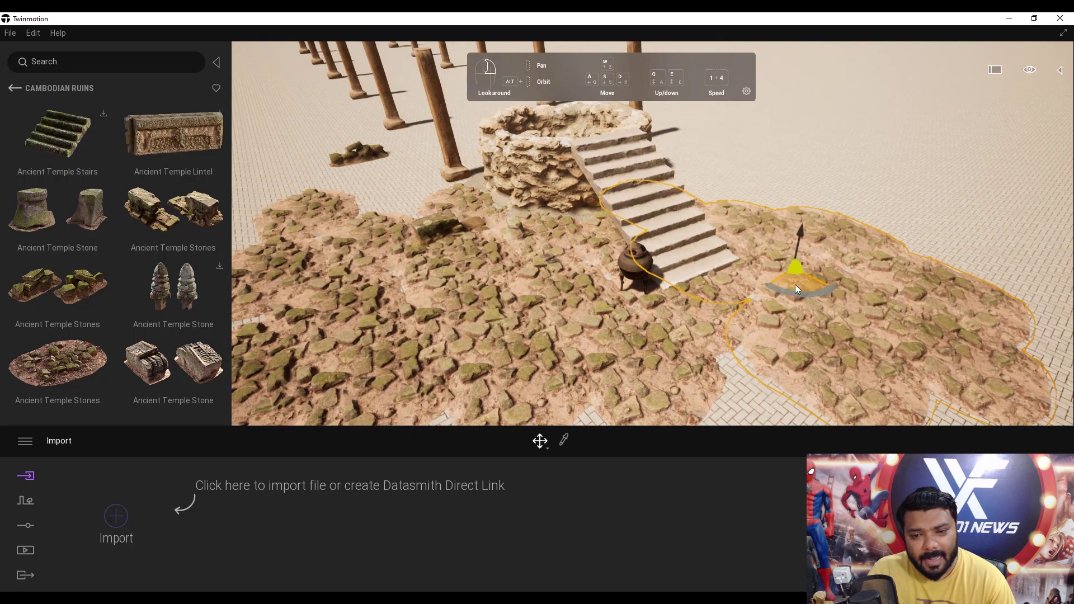
drag(797, 290, 797, 290)
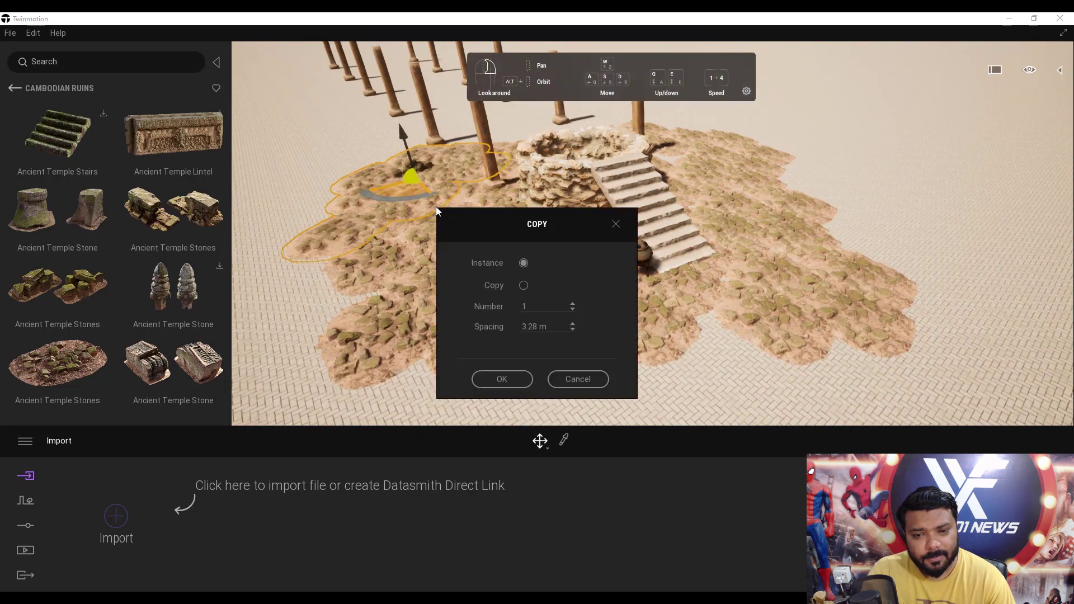
click(504, 376)
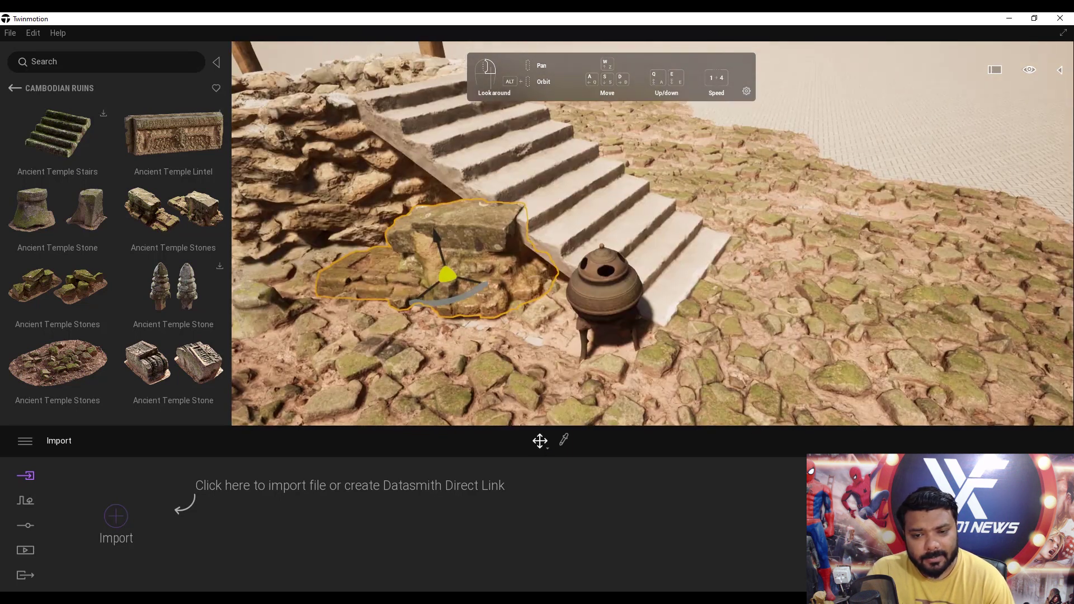
Step: Scale up the mossy temple stones lying beside the stone well and the stairs
click(540, 441)
click(522, 410)
scroll(581, 340, down, 3)
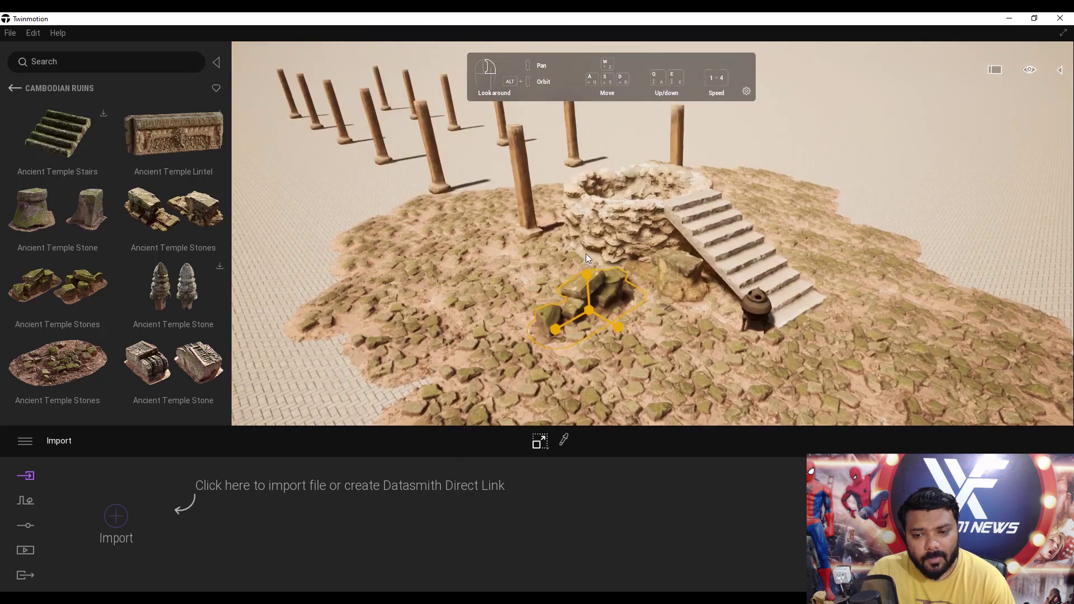
drag(697, 307, 730, 350)
alt+middle_drag(730, 350, 575, 320)
drag(575, 320, 620, 288)
alt+middle_drag(620, 288, 575, 376)
drag(576, 376, 588, 279)
alt+middle_drag(587, 280, 547, 330)
Step: Set the incense burner on a temple stone and copy both to the other side of the stairs
click(540, 441)
click(546, 410)
scroll(567, 369, up, 1)
alt+middle_drag(566, 368, 503, 330)
ctrl+click(503, 330)
shift+drag(501, 343, 554, 247)
alt+middle_drag(554, 246, 717, 312)
drag(716, 312, 726, 323)
Step: Place copies of the mossy temple stones around the base of the well on both sides of the stairs
alt+middle_drag(725, 323, 435, 327)
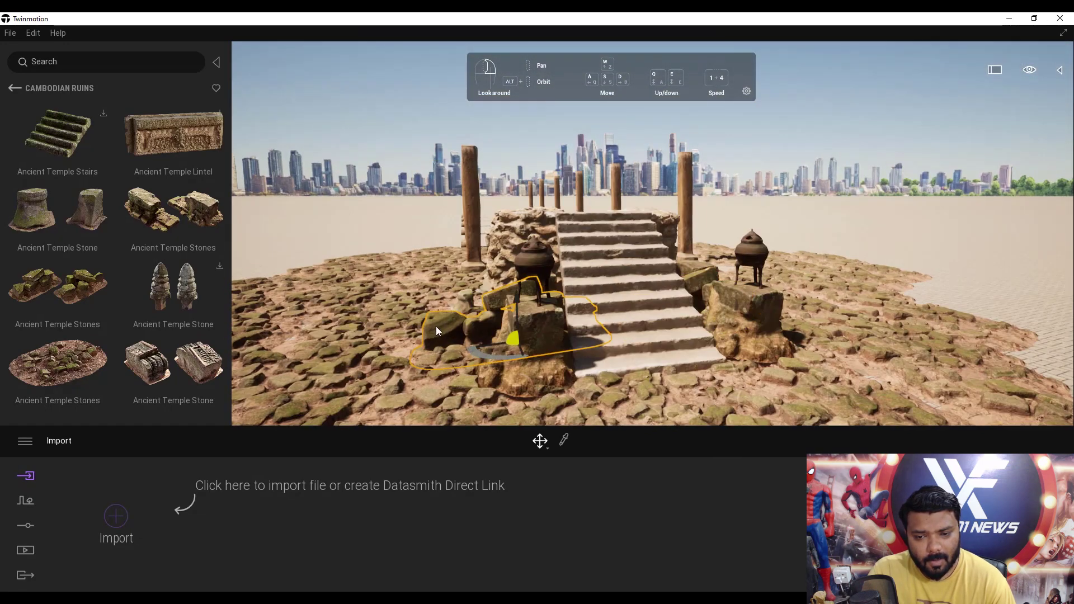
shift+drag(539, 382, 500, 260)
alt+middle_drag(499, 260, 557, 375)
drag(556, 375, 599, 330)
alt+middle_drag(598, 330, 918, 266)
Step: Place an Amur cork tree from the vegetation library beside the right-hand incense burner
click(12, 88)
click(13, 89)
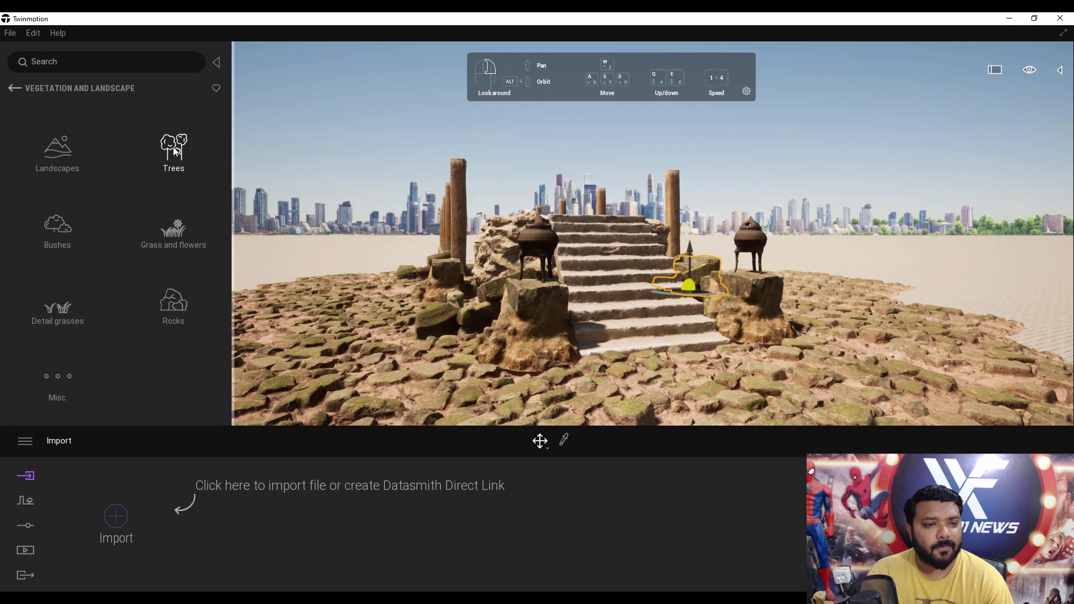
click(168, 151)
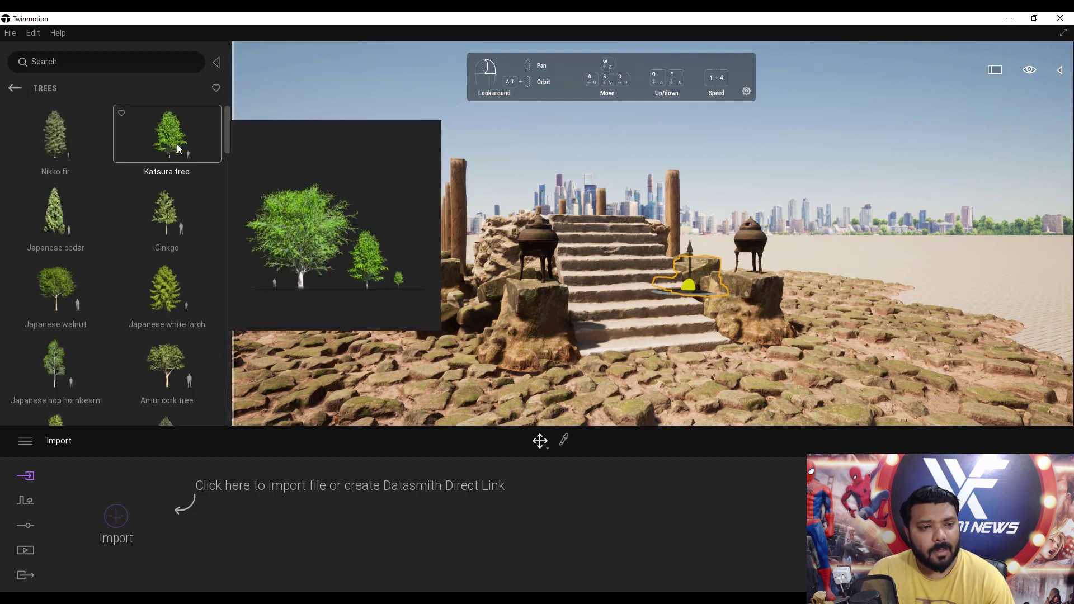
scroll(152, 222, down, 3)
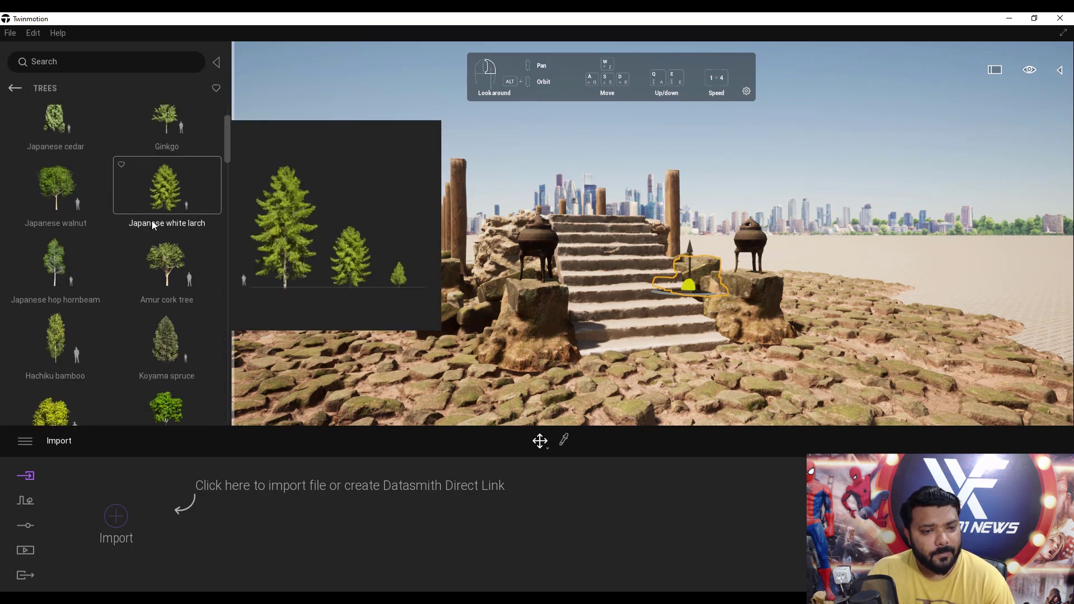
drag(182, 254, 803, 290)
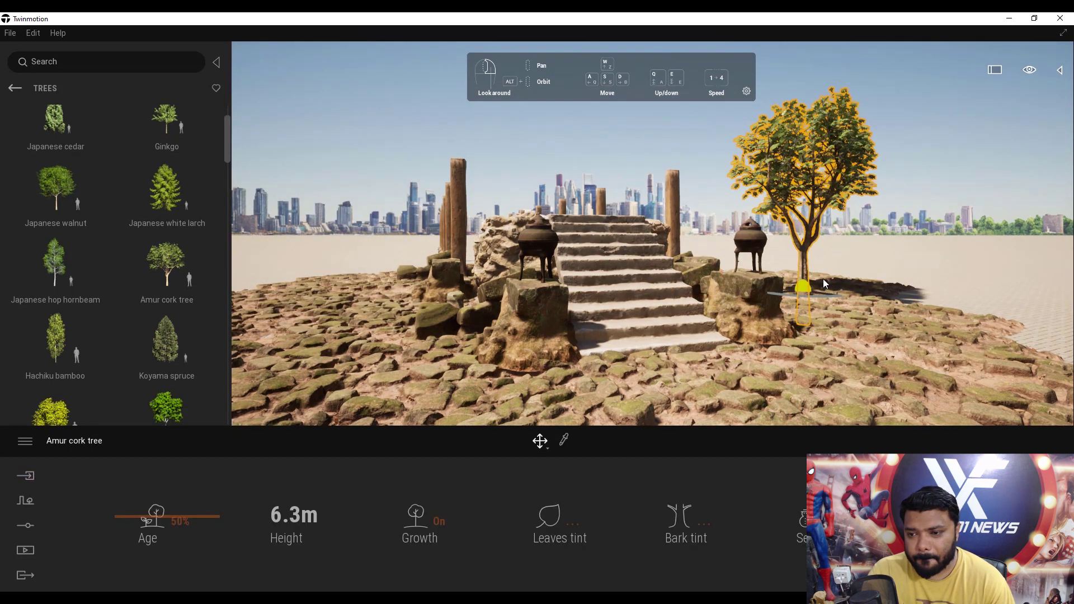
Step: Load Vegetation paint with Sweet Orange Tree, Quince, Flame of the Forest, Ashoka tree and Amur cork tree
scroll(167, 278, down, 3)
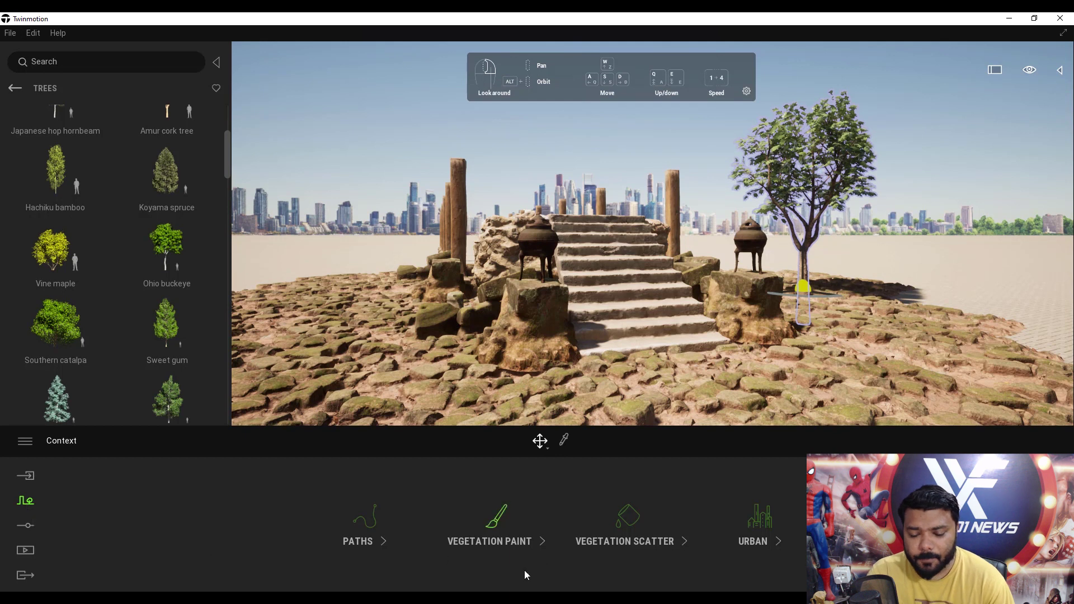
click(496, 523)
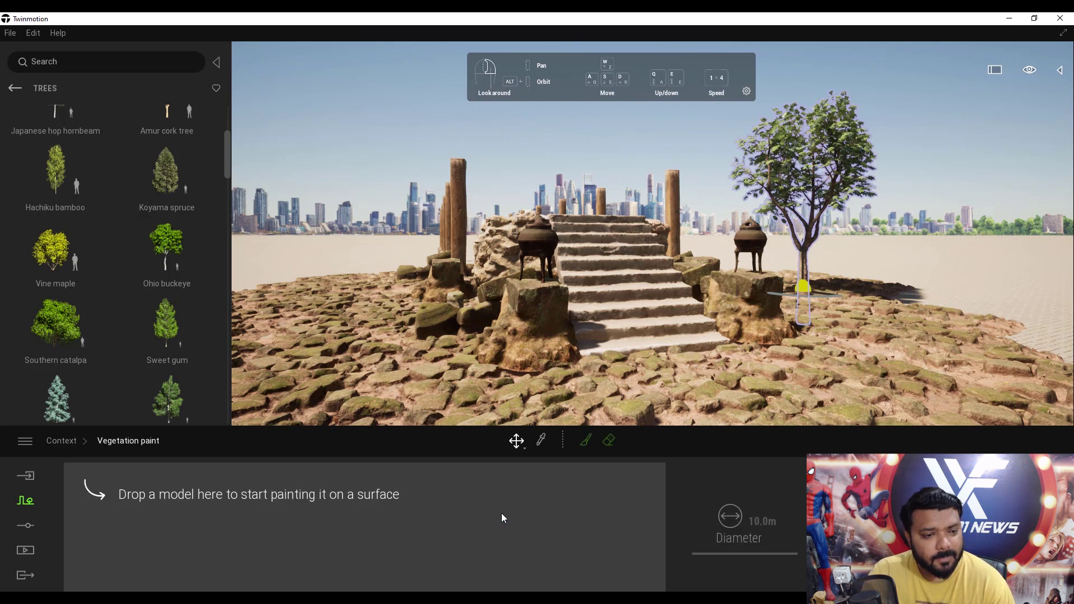
scroll(225, 151, down, 4)
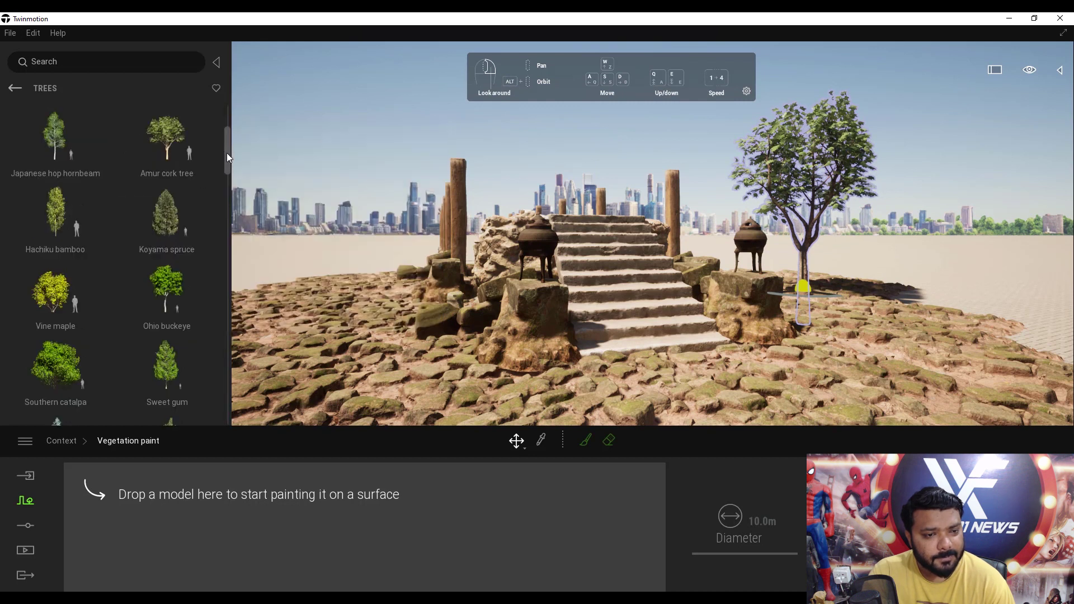
drag(228, 176, 231, 396)
click(165, 237)
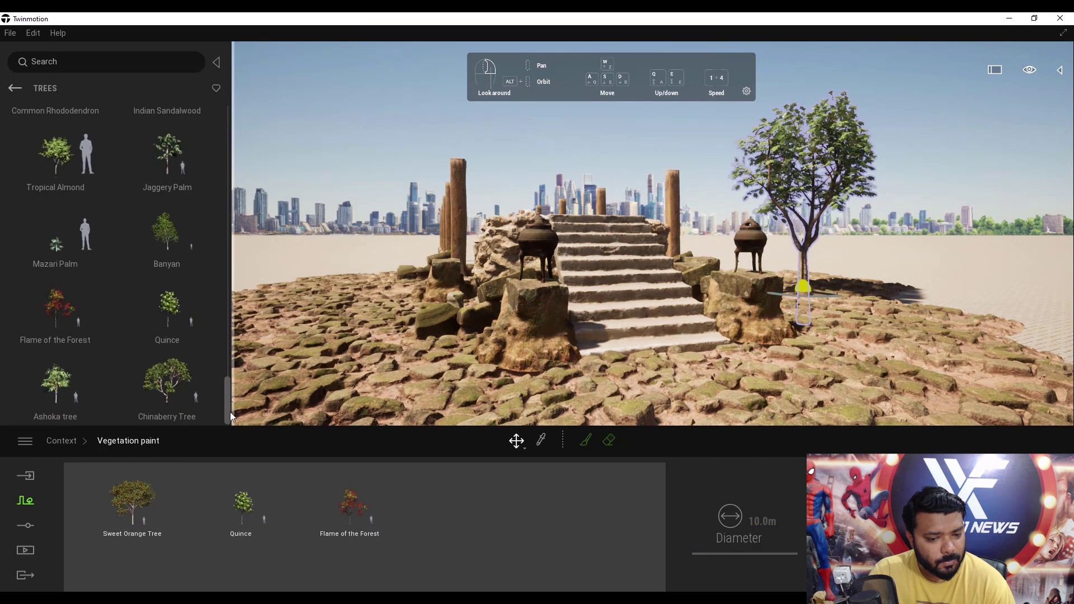
drag(55, 386, 241, 570)
drag(228, 402, 223, 133)
drag(167, 347, 604, 492)
key(s)
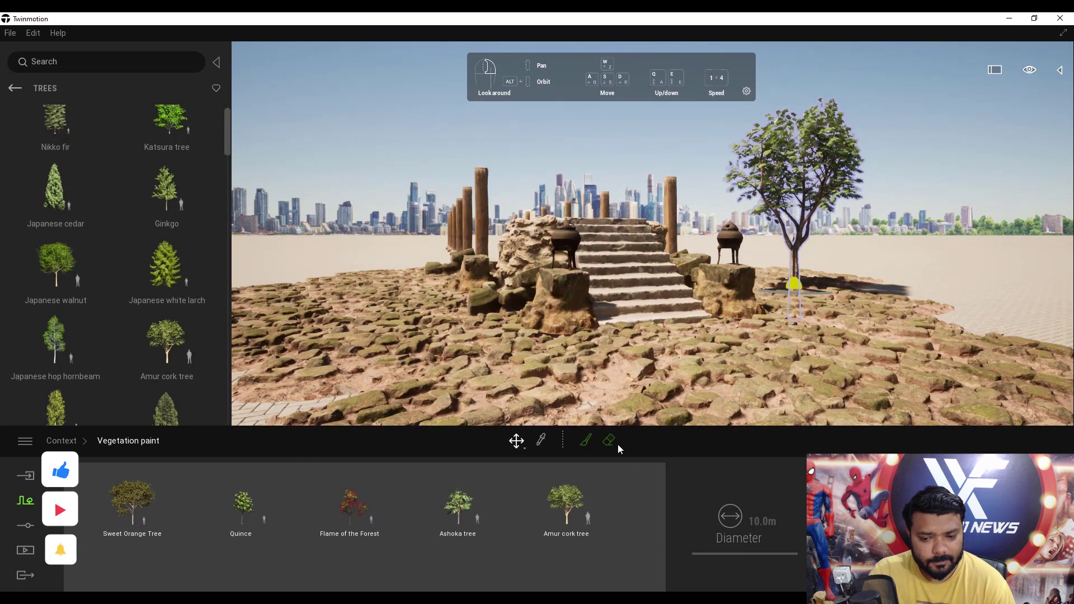
Step: Paint the mixed trees around and behind the stone well with a 10 m brush diameter
click(586, 445)
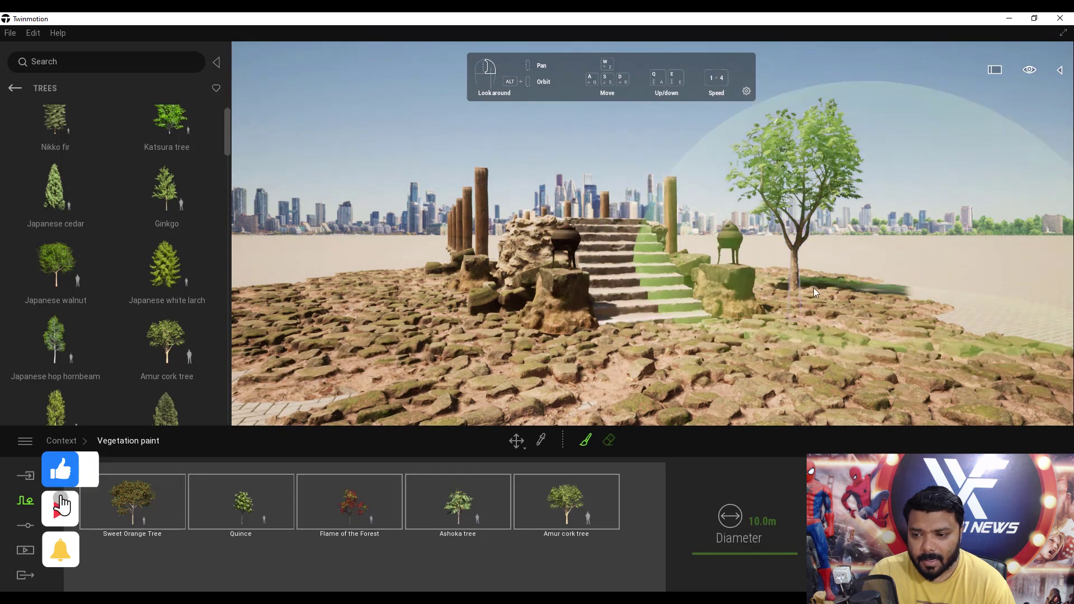
mouse_move(864, 261)
mouse_down()
mouse_move(753, 250)
mouse_move(996, 258)
mouse_up()
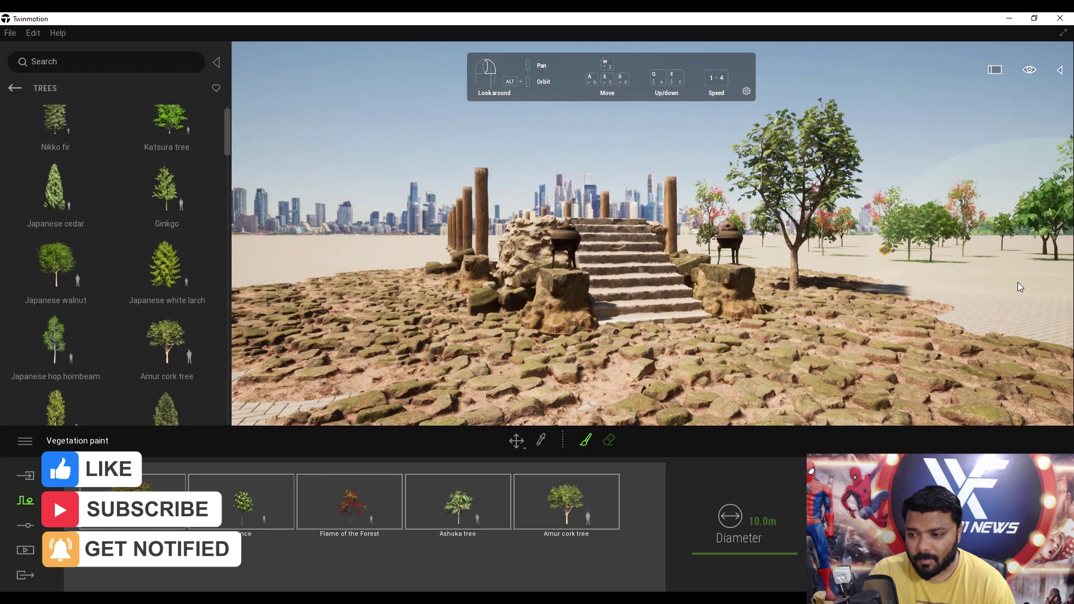
key(e)
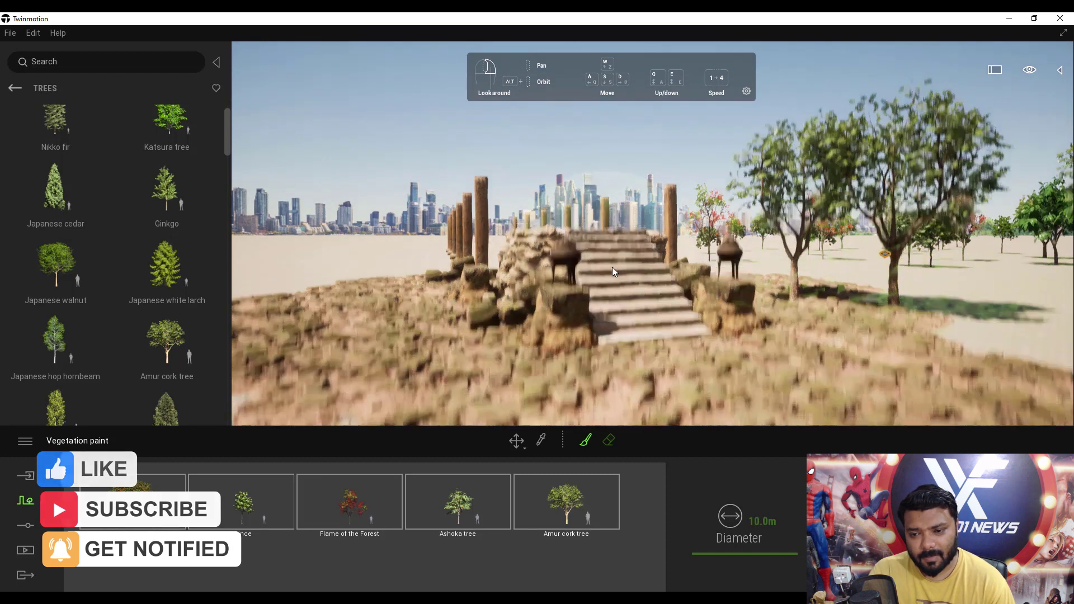
drag(719, 325, 469, 271)
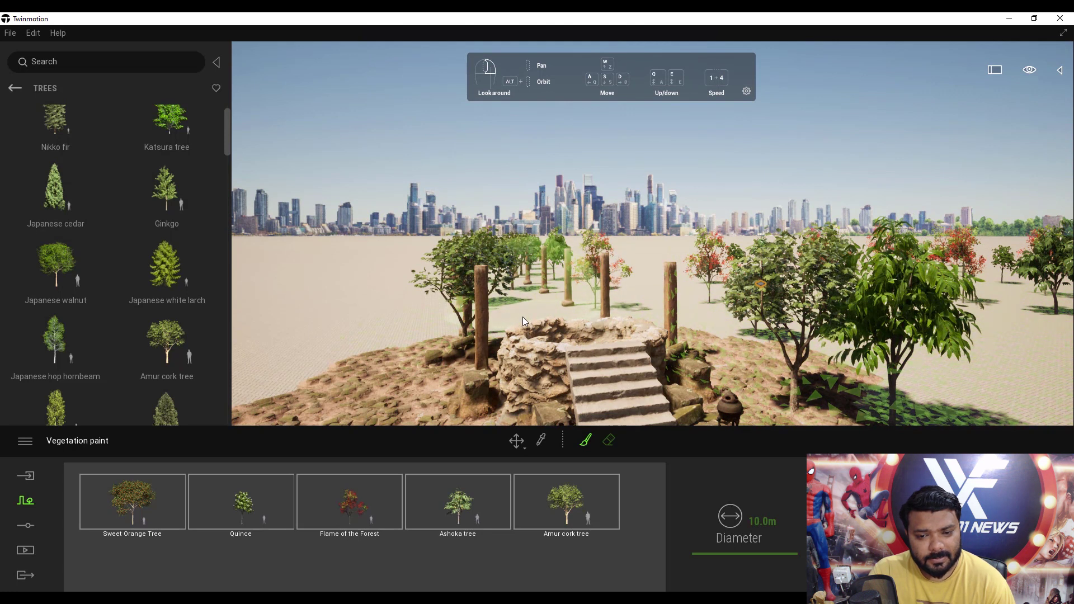
click(345, 304)
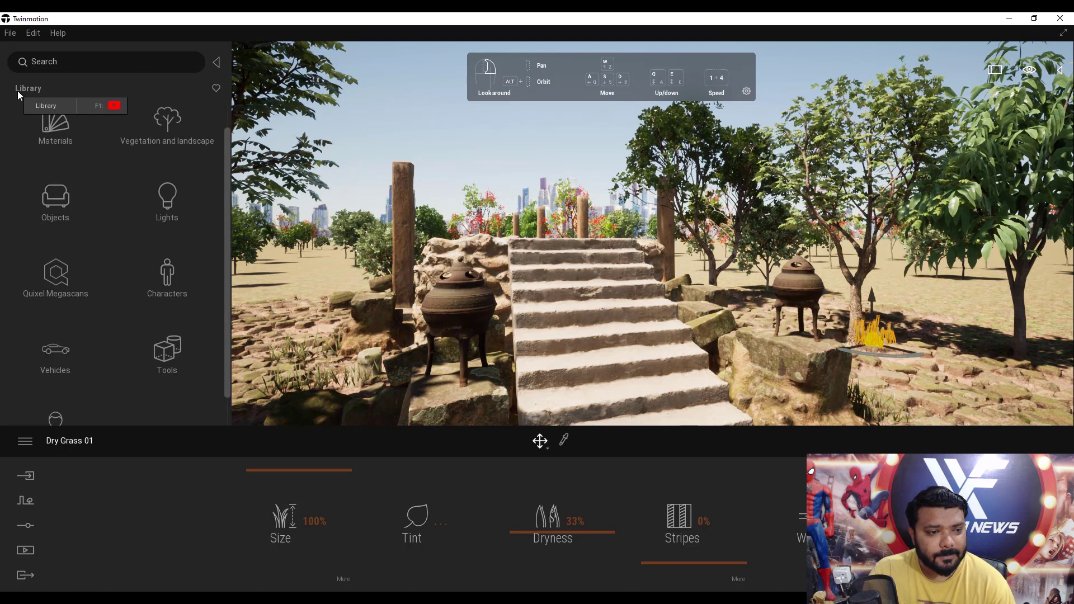
Step: Place Small fire particle effects on the two incense burners beside the stairs
click(62, 199)
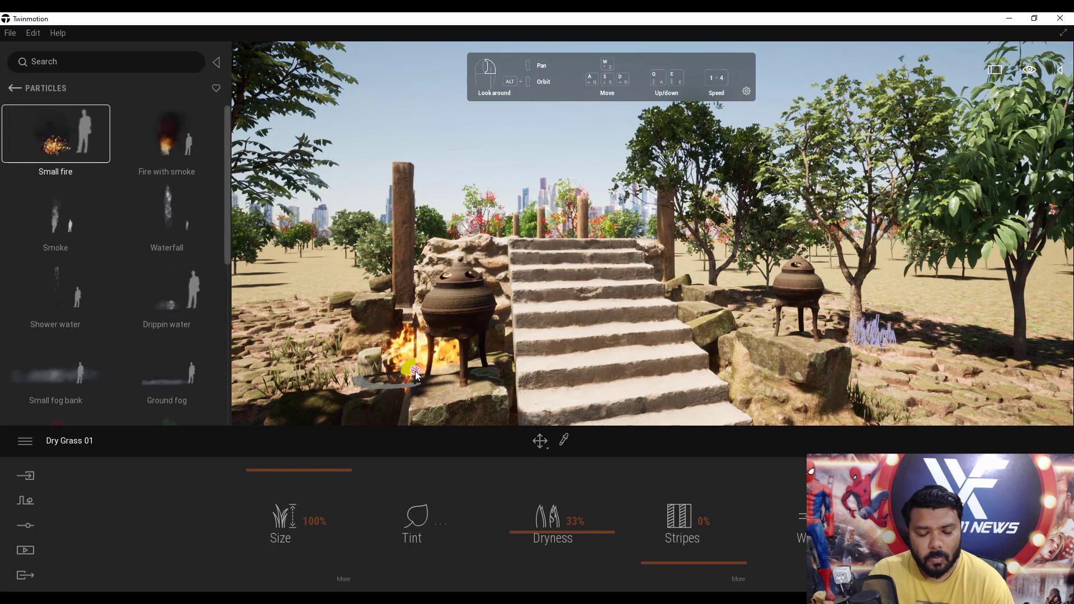
drag(462, 288, 459, 278)
click(459, 278)
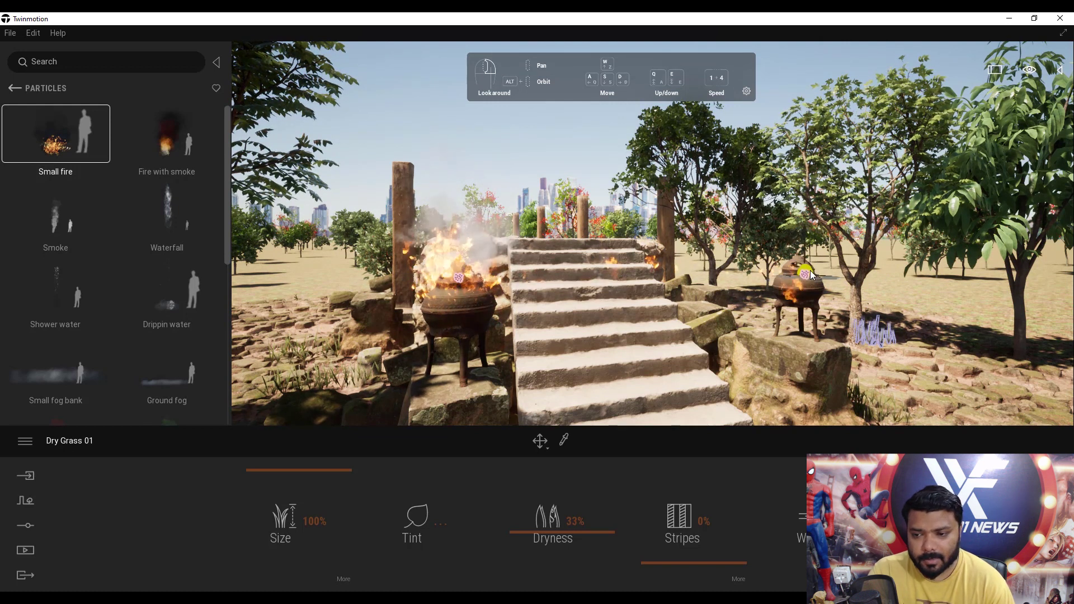
Step: Place several Fire with smoke particle effects in the stone well and around its base
click(167, 134)
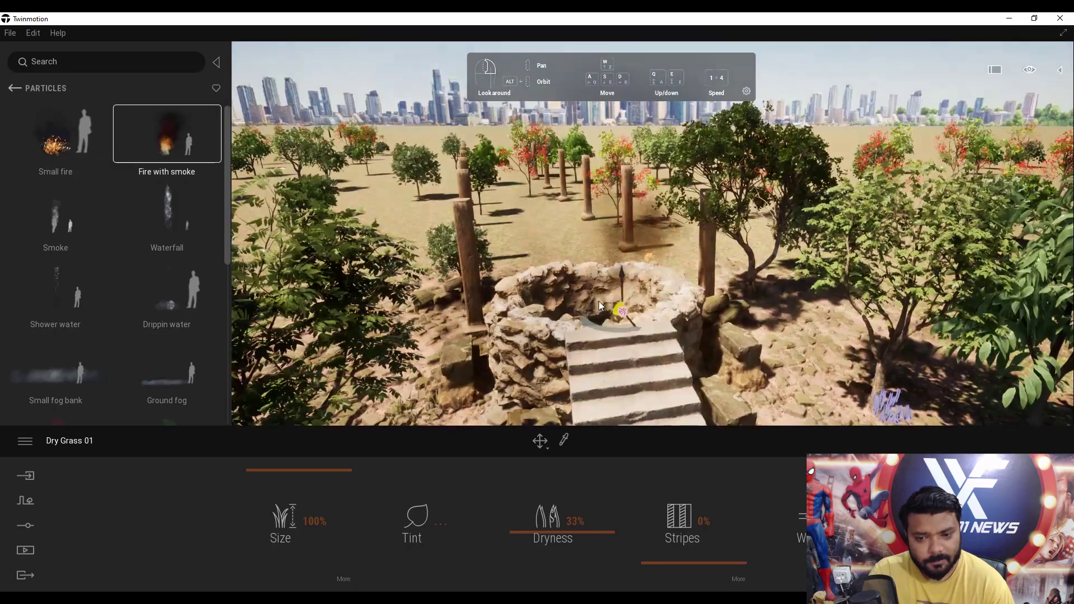
click(591, 304)
click(543, 305)
click(475, 330)
click(475, 374)
click(488, 388)
click(731, 369)
click(751, 300)
click(659, 258)
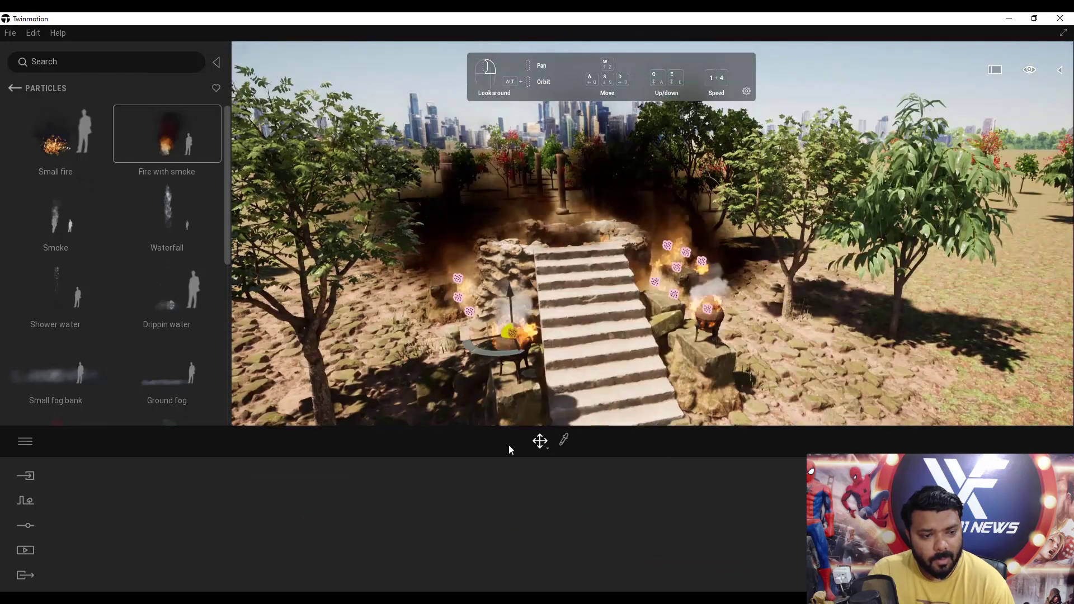
Step: Move the selected fire across to the stone on the other side of the stairs and add a Smoke effect
drag(485, 358, 686, 335)
click(688, 328)
drag(56, 210, 517, 331)
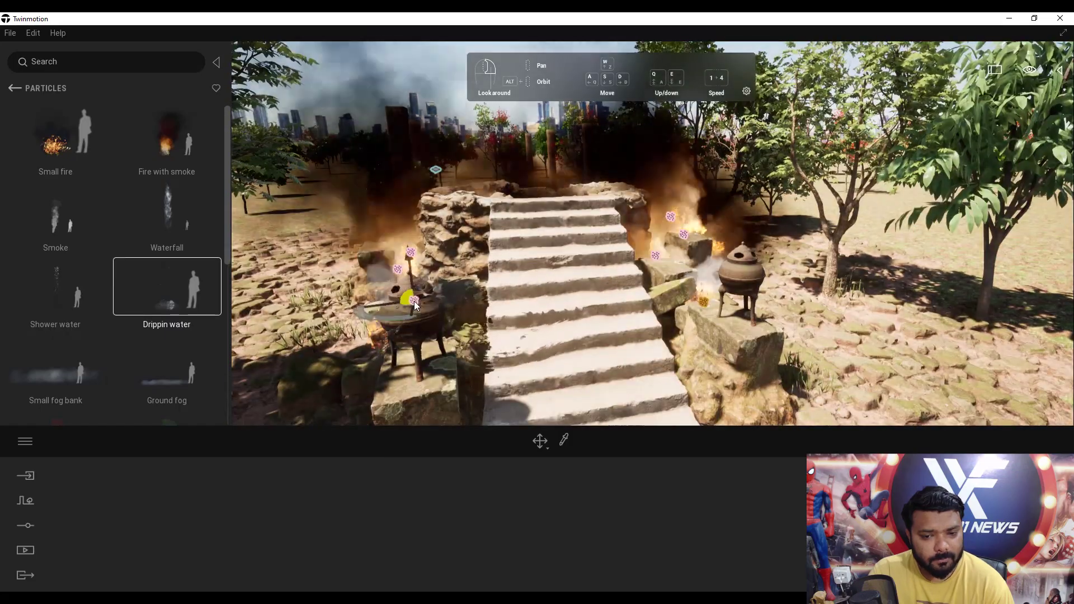
click(559, 372)
Step: Place Small fog bank particle effects on the rubble ground around the stone well and stairs
scroll(74, 290, down, 2)
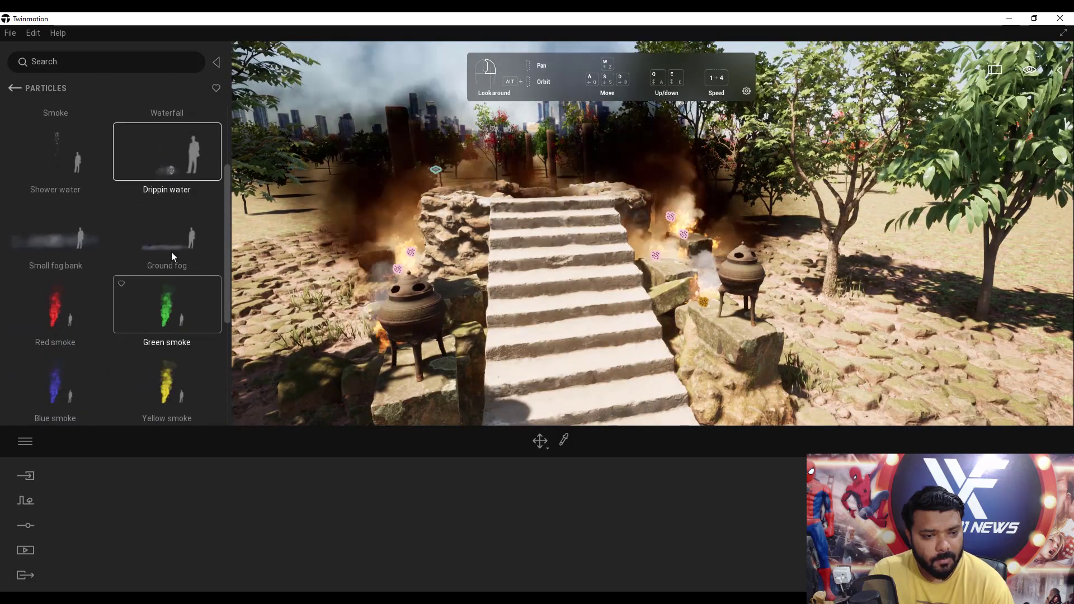
click(167, 229)
scroll(69, 316, down, 2)
drag(56, 144, 303, 213)
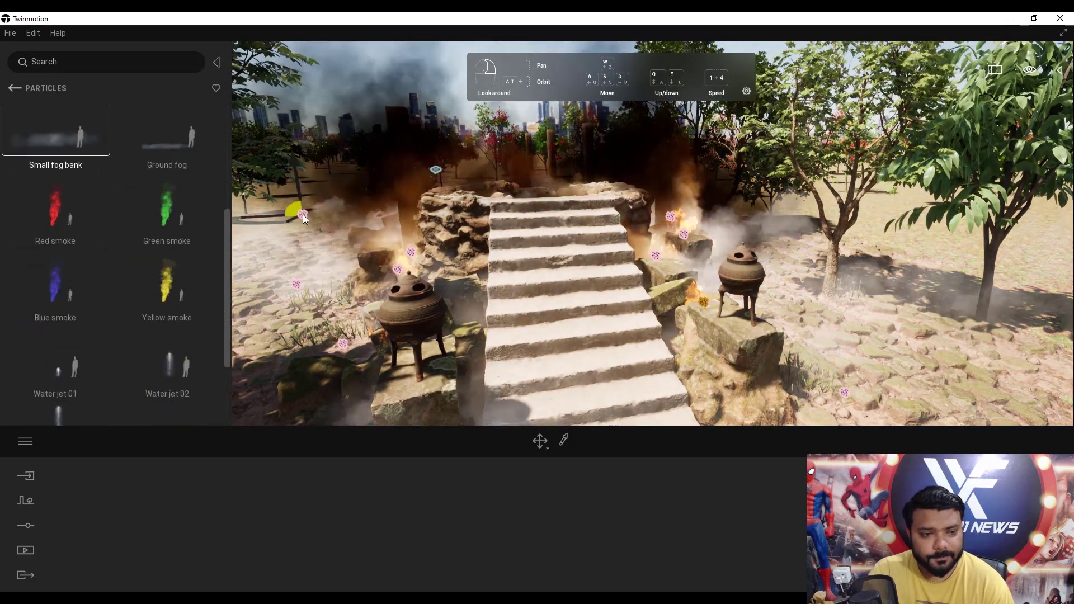
Step: Place a Smoke particle effect on the left-hand incense burner beside the stairs
scroll(143, 291, up, 4)
click(55, 210)
click(412, 296)
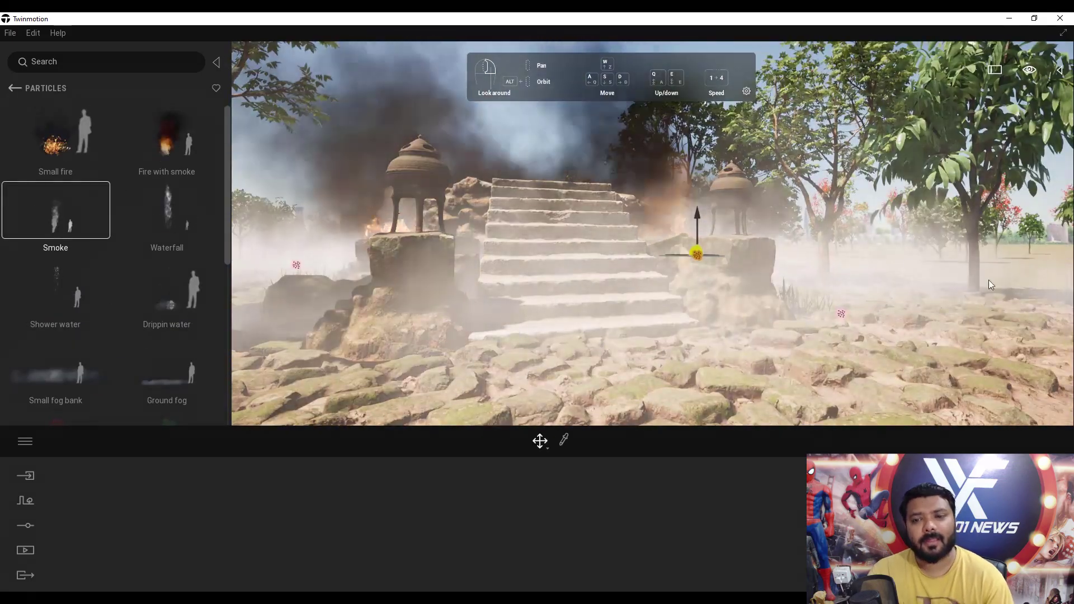
Step: Place the animated man in the white shirt and scarf from the Animated humans characters at the top of the stairs
click(14, 88)
click(170, 299)
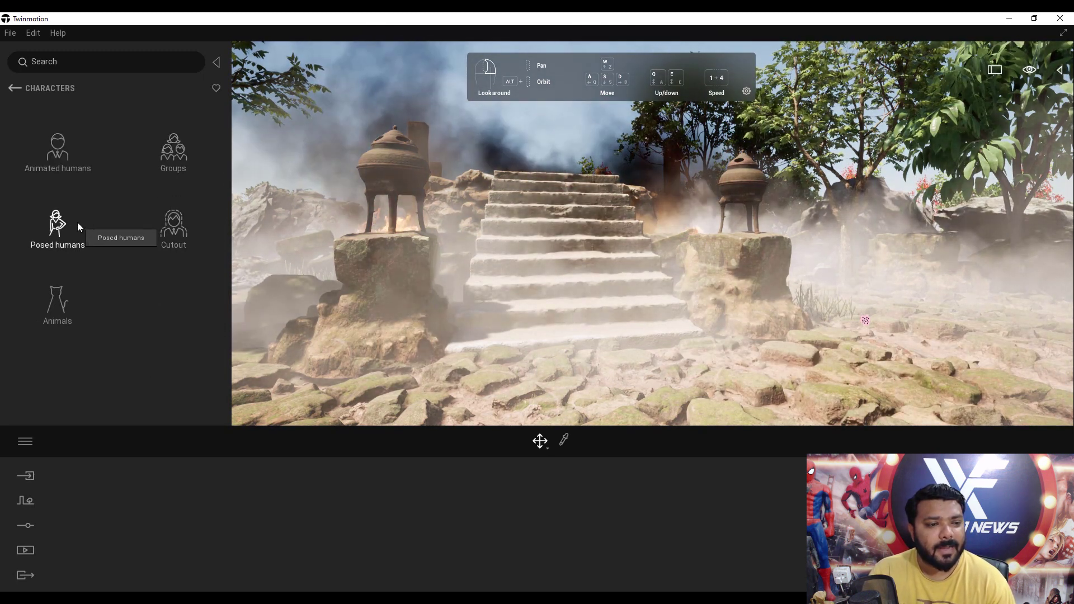
click(62, 162)
scroll(211, 227, down, 1)
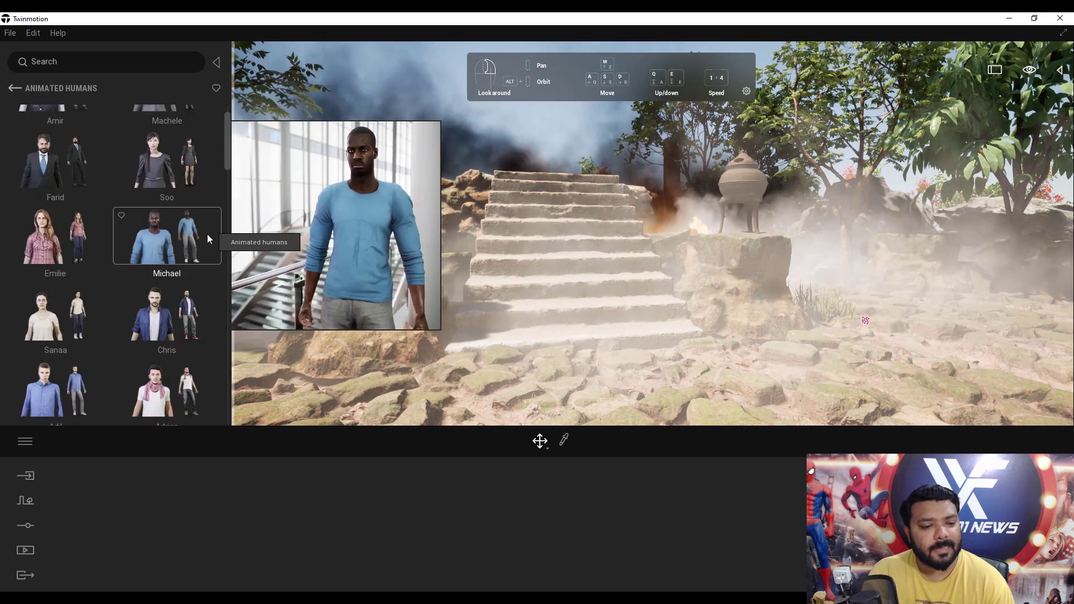
mouse_move(180, 398)
mouse_down()
mouse_move(512, 221)
mouse_move(606, 143)
mouse_move(569, 210)
mouse_move(554, 288)
mouse_move(558, 203)
mouse_up()
right_drag(558, 203, 537, 243)
scroll(527, 242, up, 3)
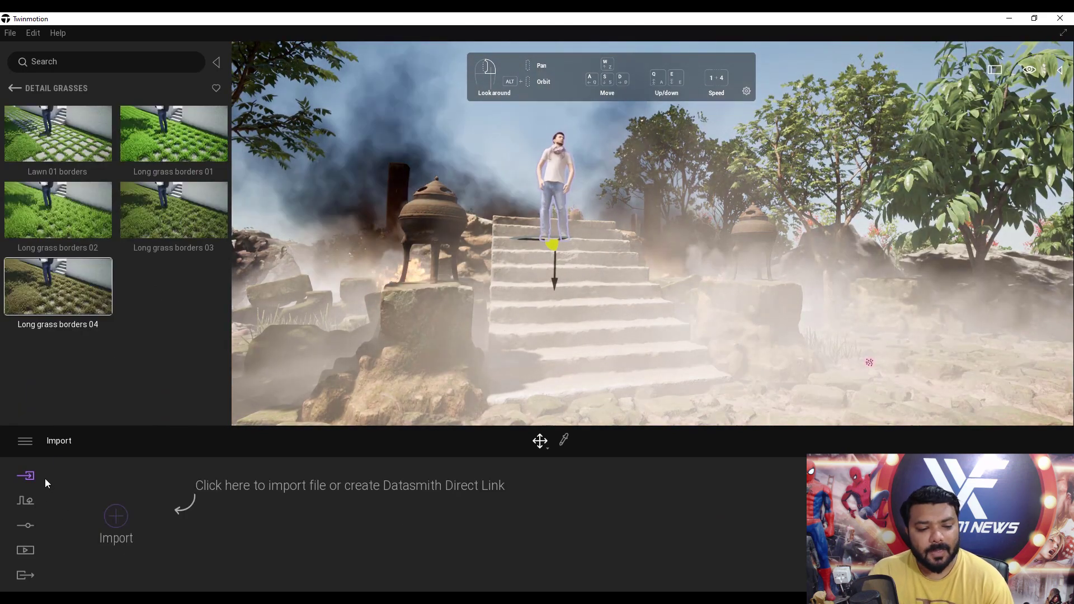
Step: Create a new video in the Media section
click(47, 557)
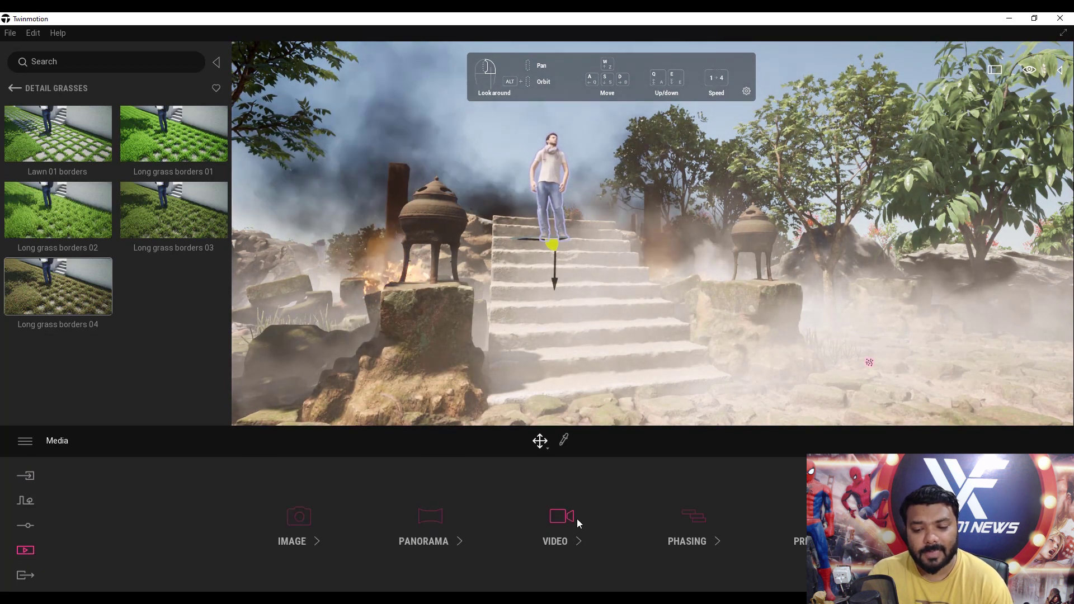
click(560, 518)
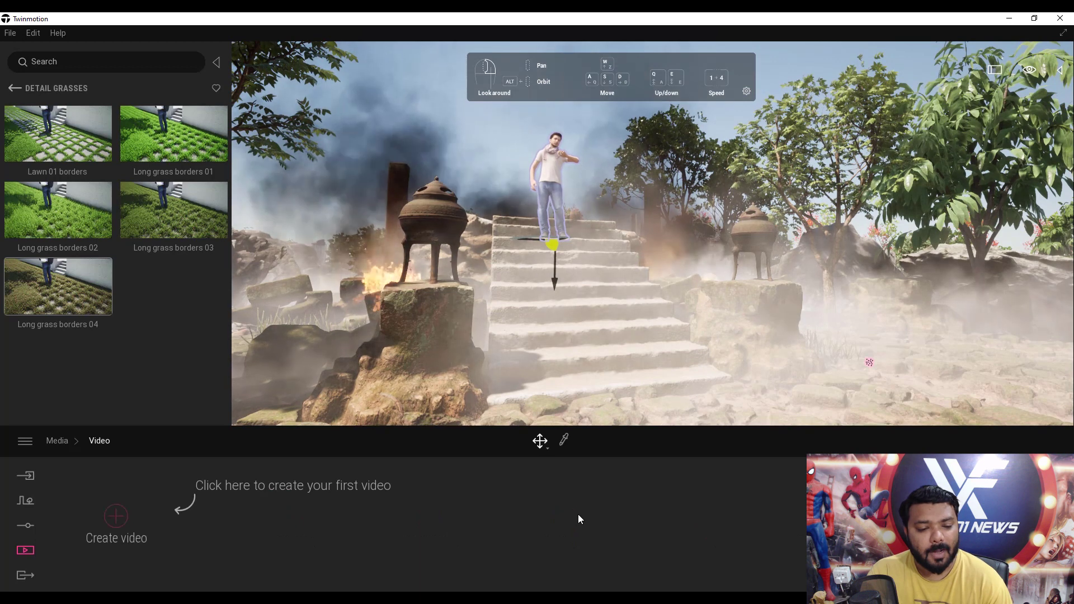
click(117, 519)
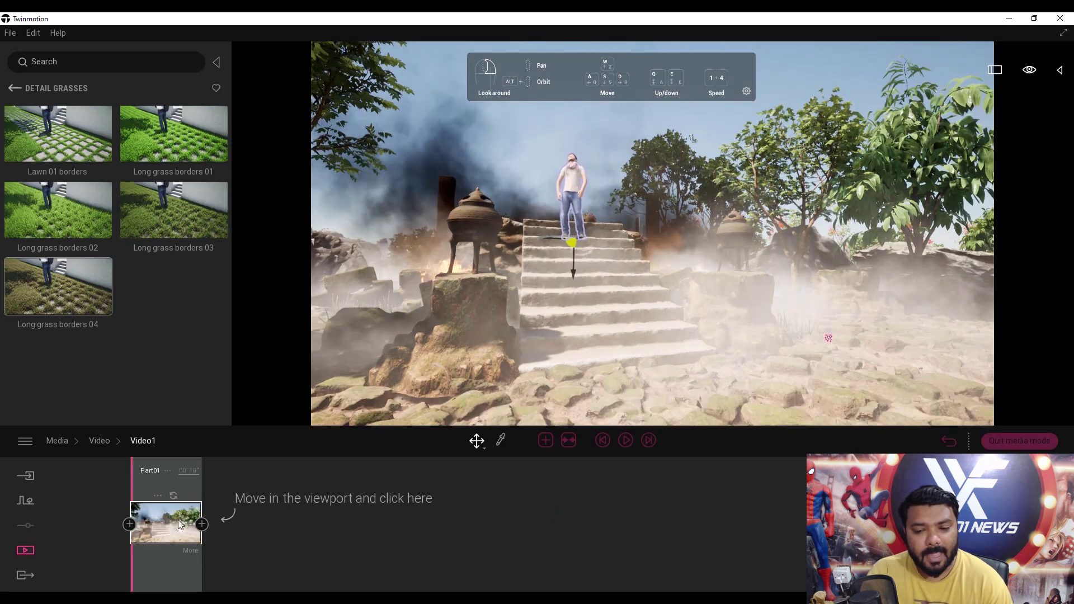
Step: Reframe the video's first keyframe to a low, ground-level front view of the stairs, incense burners and man
scroll(633, 271, down, 3)
scroll(612, 280, up, 4)
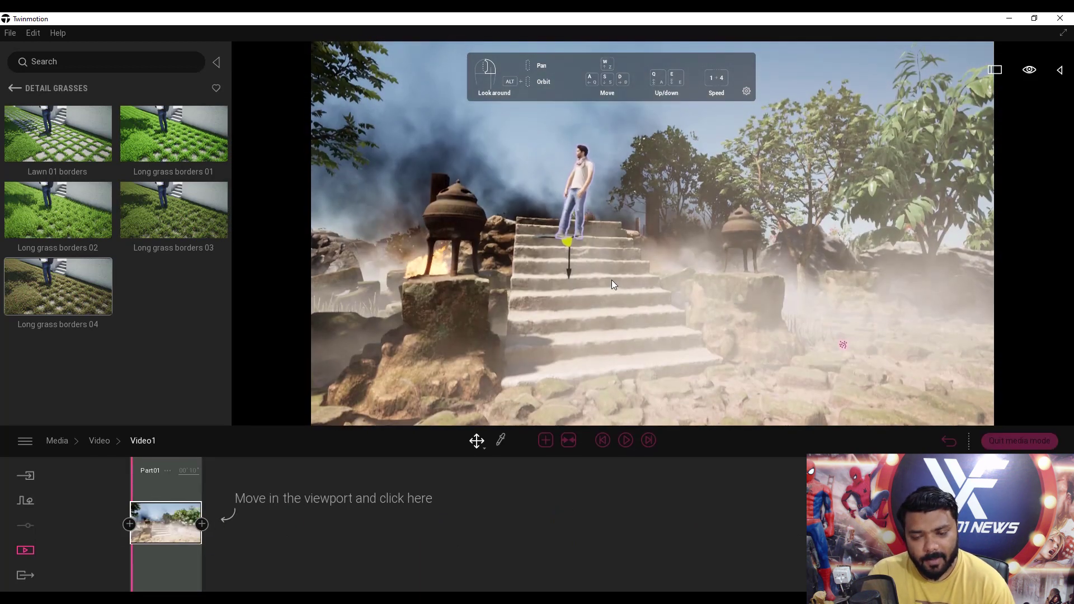
scroll(612, 279, down, 3)
scroll(586, 319, up, 3)
middle_drag(587, 320, 624, 287)
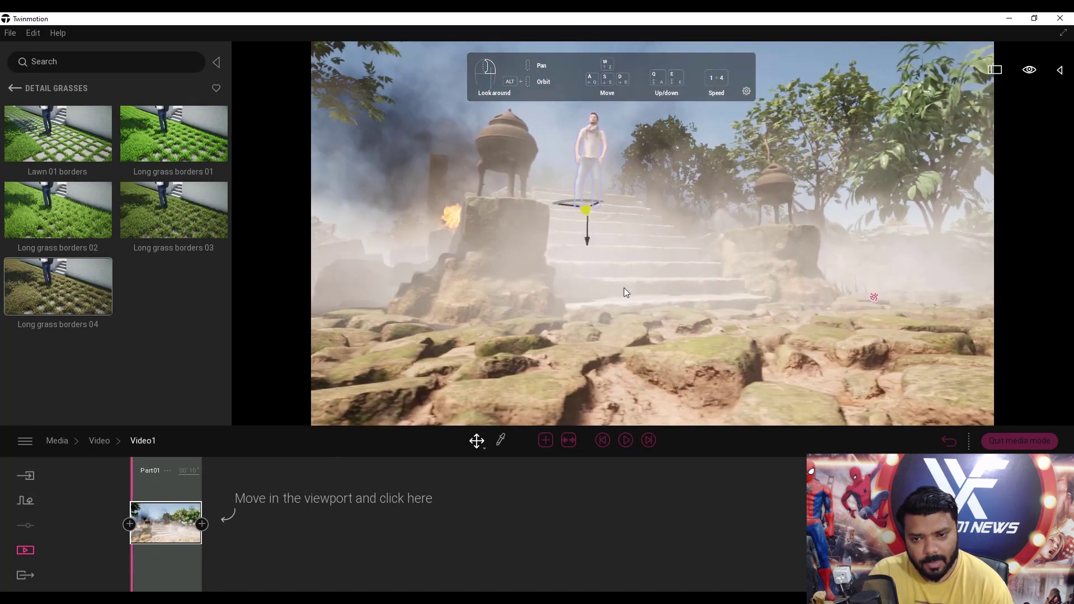
drag(625, 291, 638, 284)
right_drag(639, 280, 671, 278)
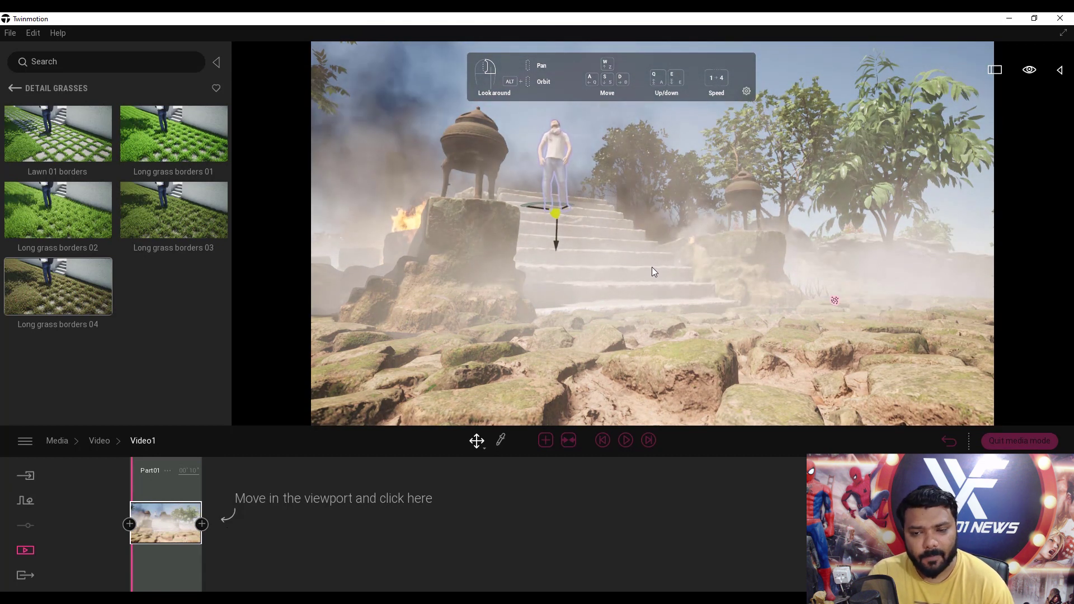
Step: Add a second keyframe to Part01 showing the stairs and man from the other side, with the grass in view
right_drag(660, 266, 599, 261)
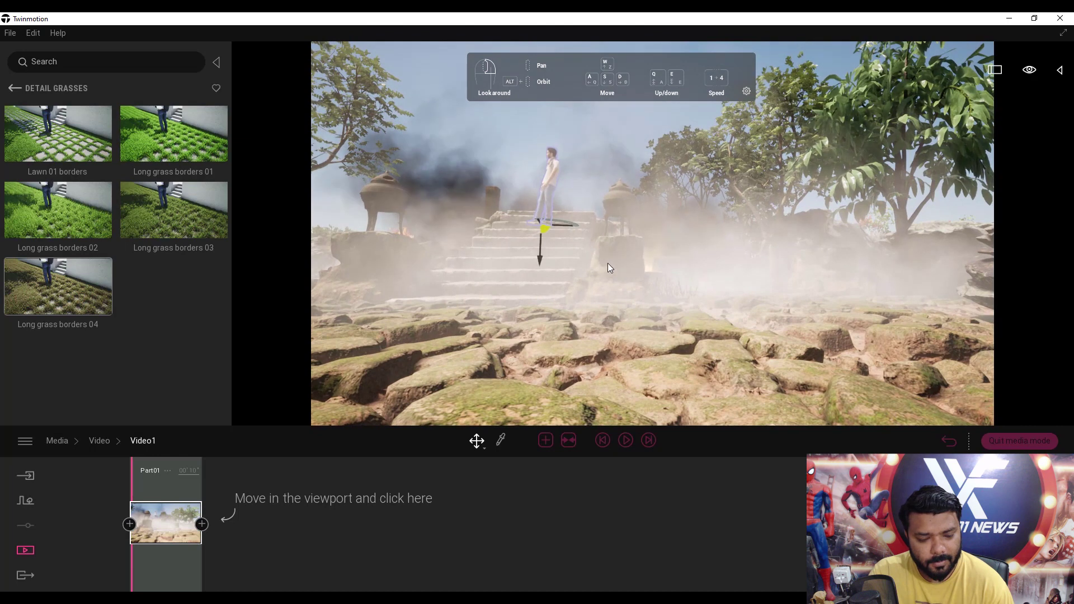
key(s)
scroll(671, 264, up, 5)
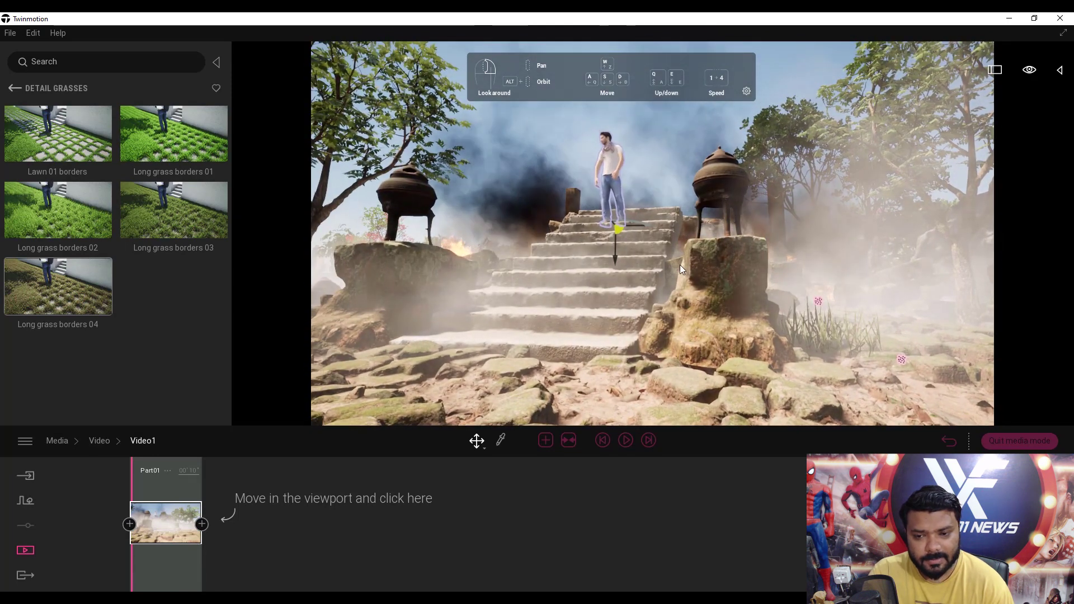
scroll(681, 264, up, 1)
right_drag(680, 265, 663, 267)
scroll(700, 269, up, 1)
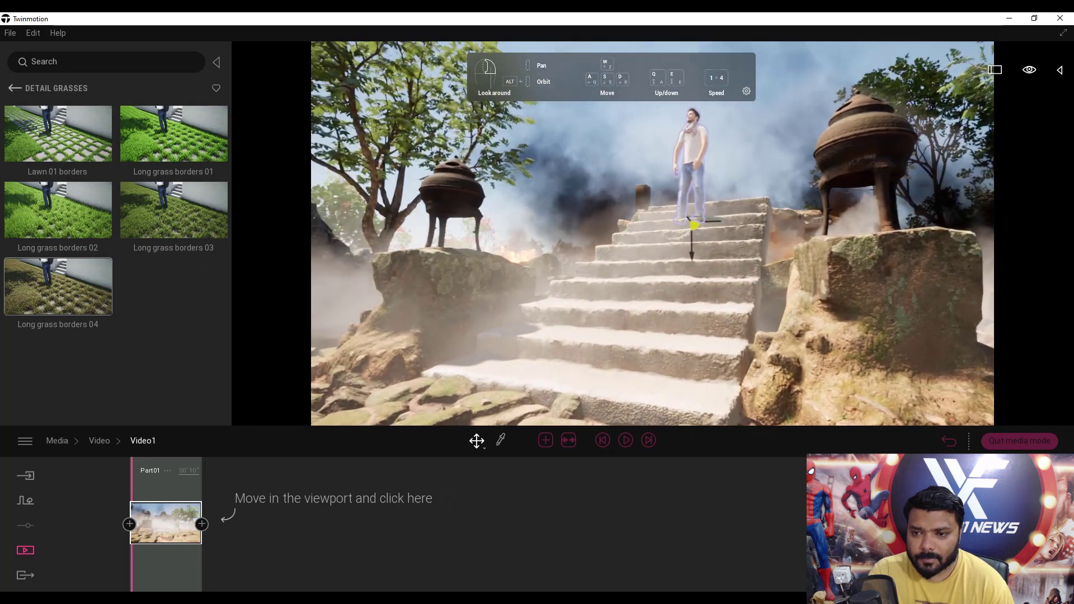
scroll(713, 274, down, 1)
key(s)
key(d)
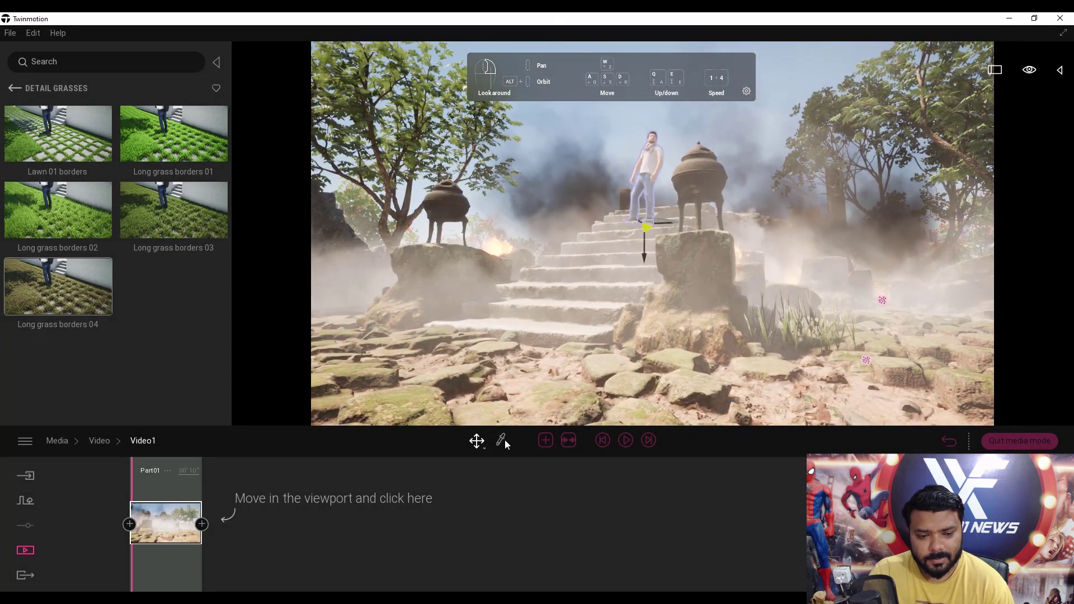
click(202, 524)
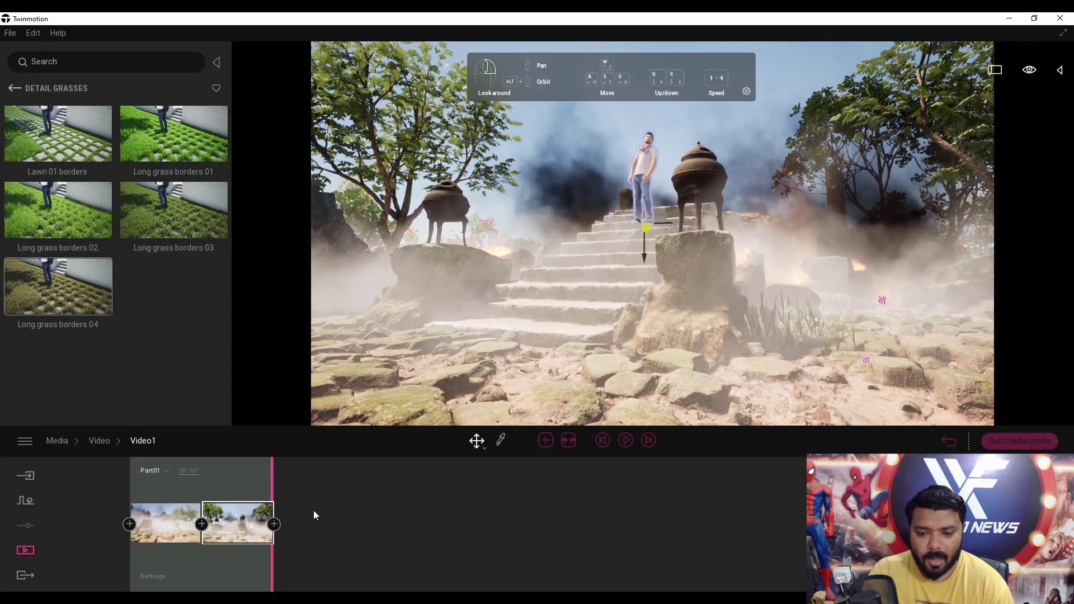
Step: Compare the two keyframes of Video1 and play the camera move from the first keyframe
click(169, 524)
click(239, 529)
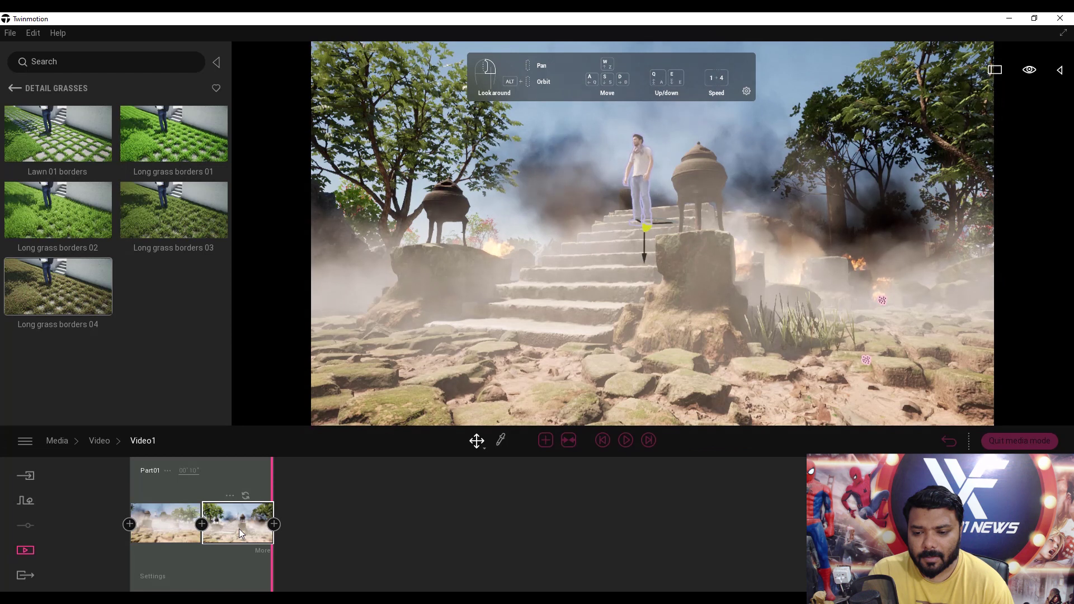
click(167, 529)
click(626, 441)
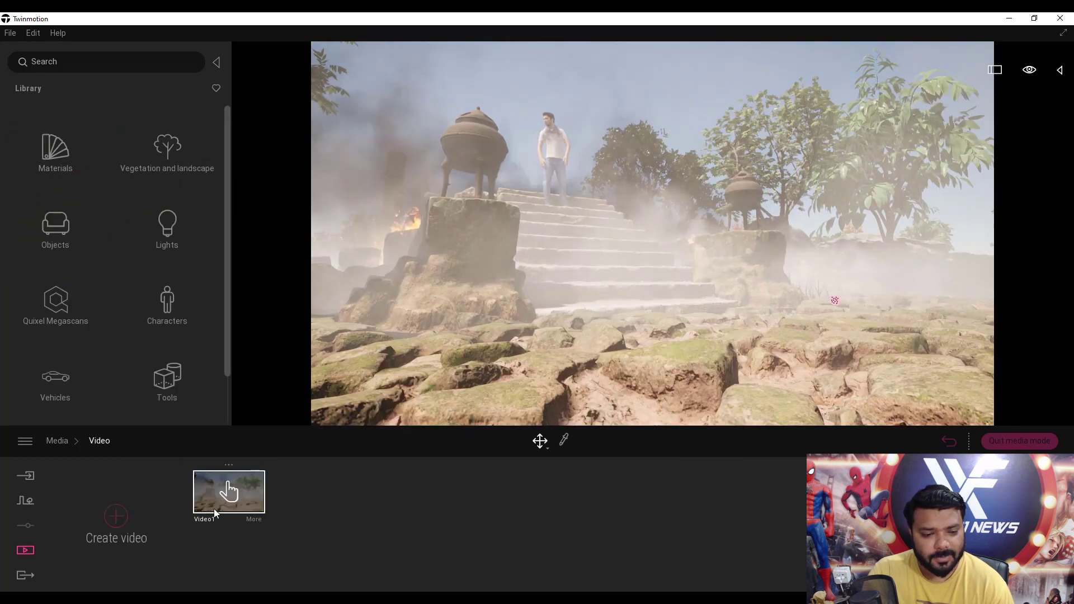
Step: Export Video1 to the twinmotion folder on the Desktop
click(215, 510)
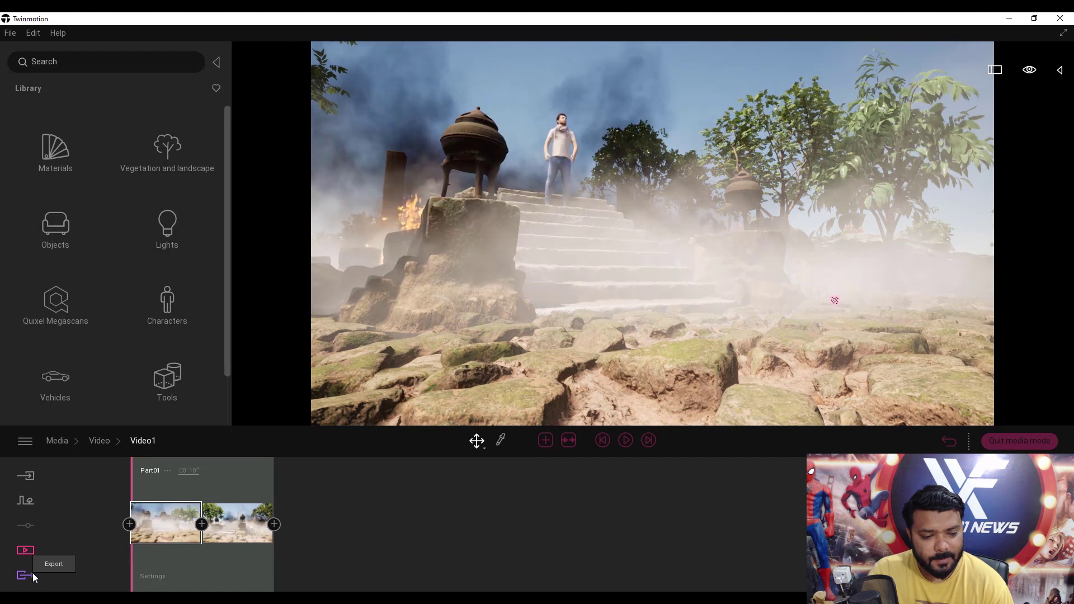
click(33, 575)
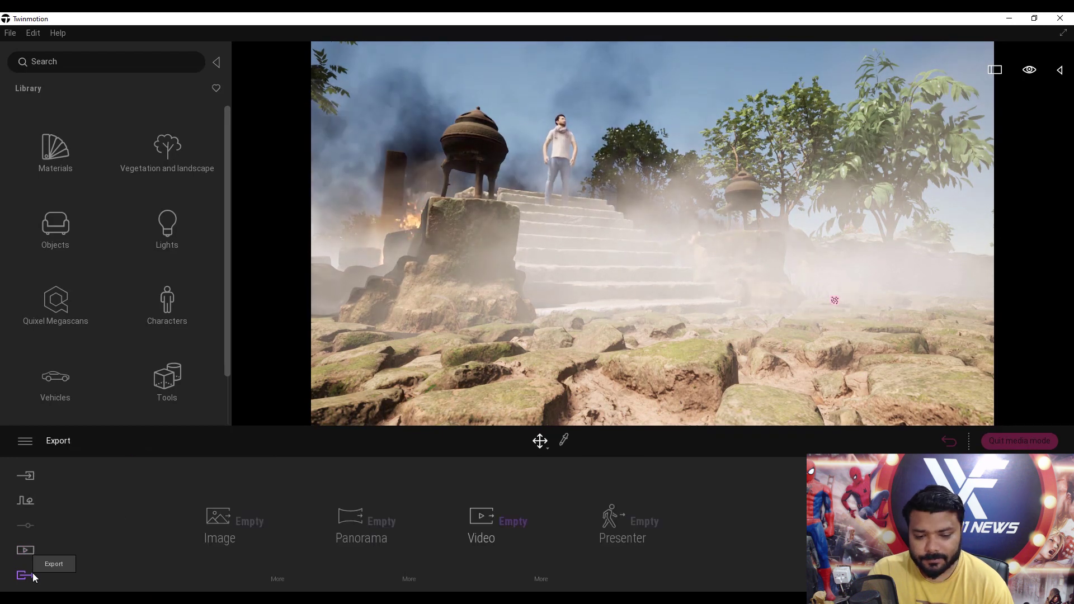
click(490, 526)
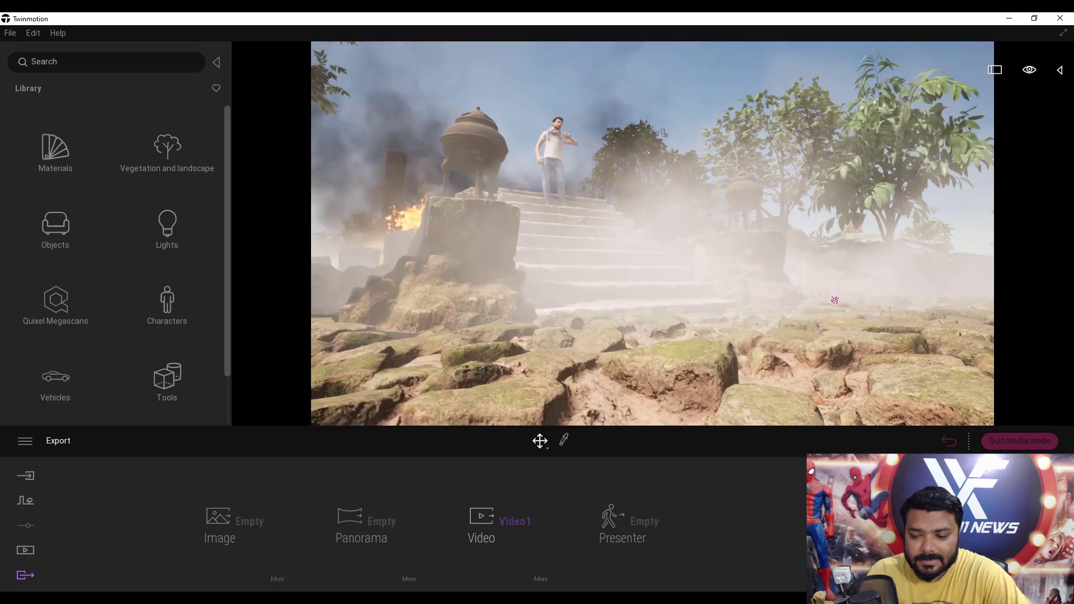
click(907, 526)
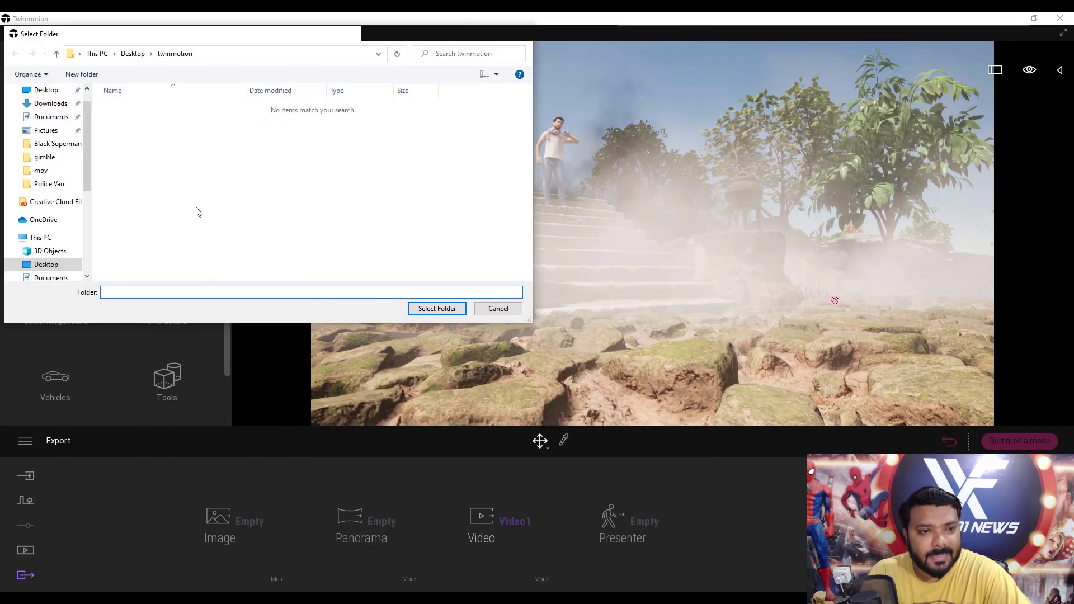
click(450, 313)
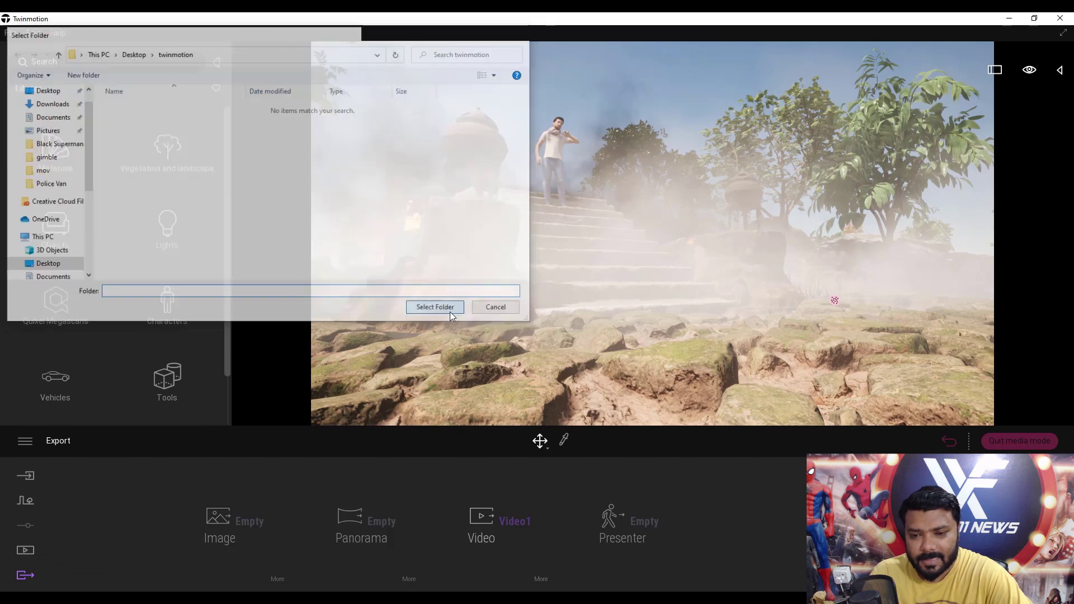